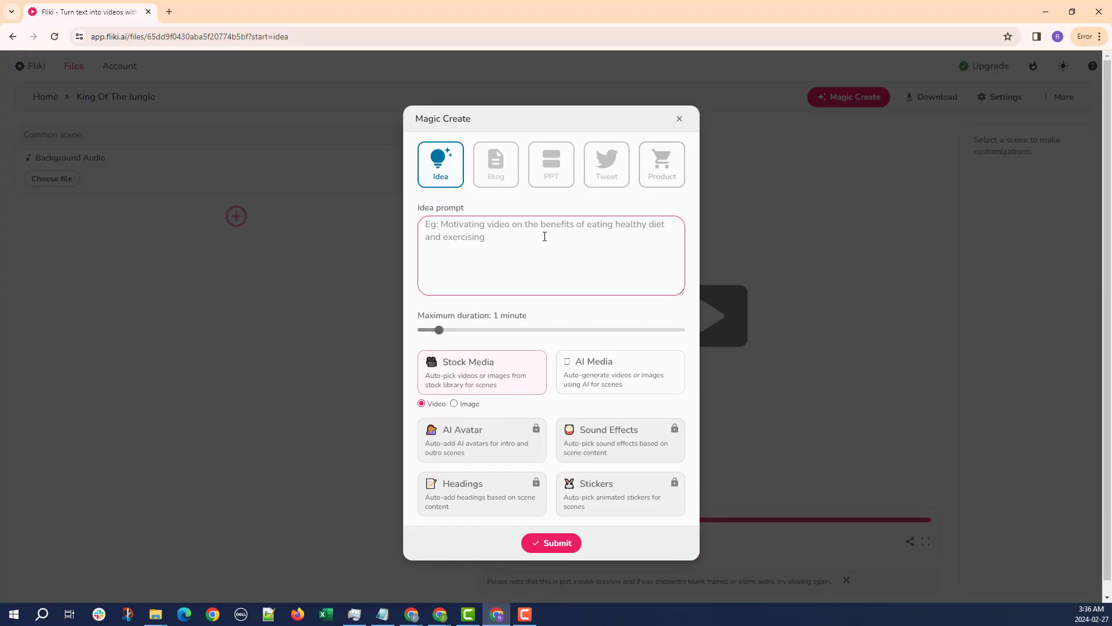
Paste the prepared "Lion vs. Tiger: Who is the true King of the Jungle?" documentary brief as the idea prompt and submit it for generation.
right_click(541, 236)
click(558, 345)
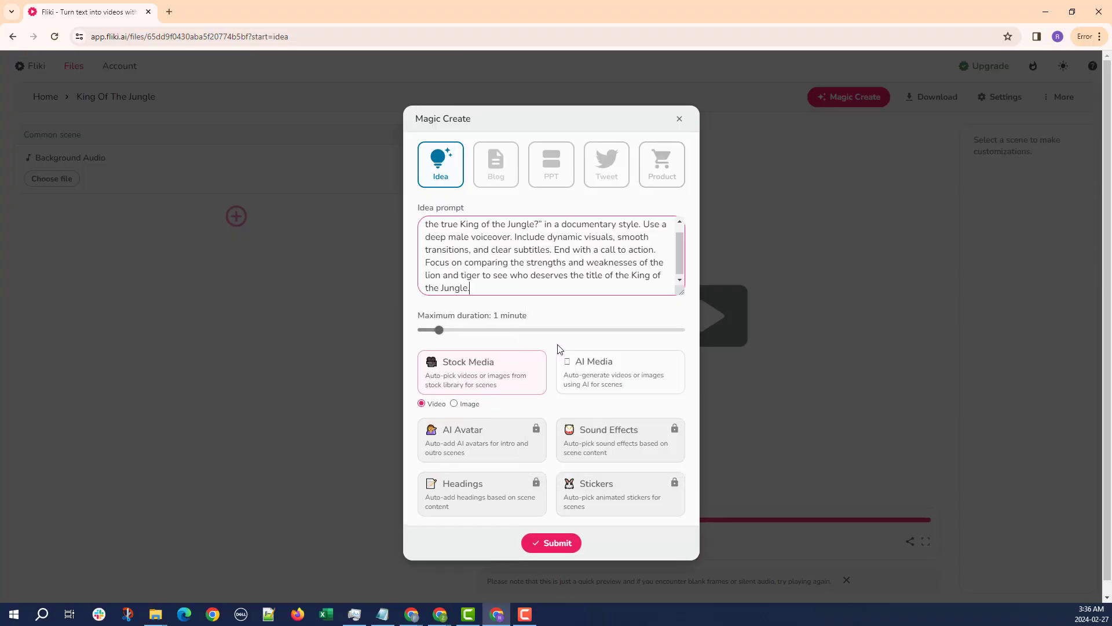
drag(681, 303, 682, 313)
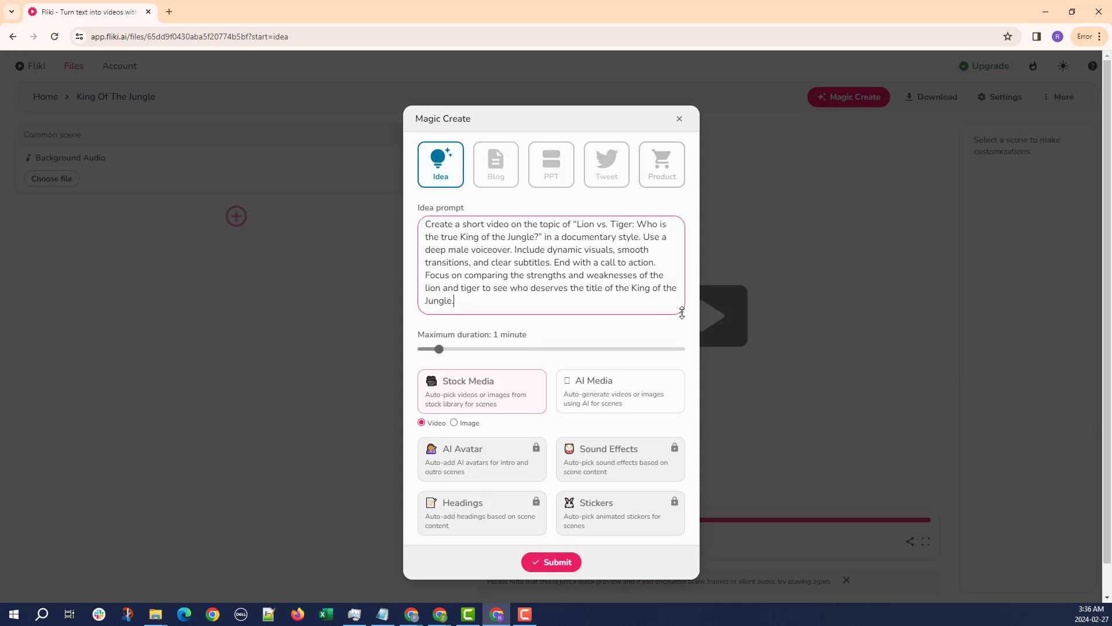
drag(527, 336, 495, 336)
click(545, 338)
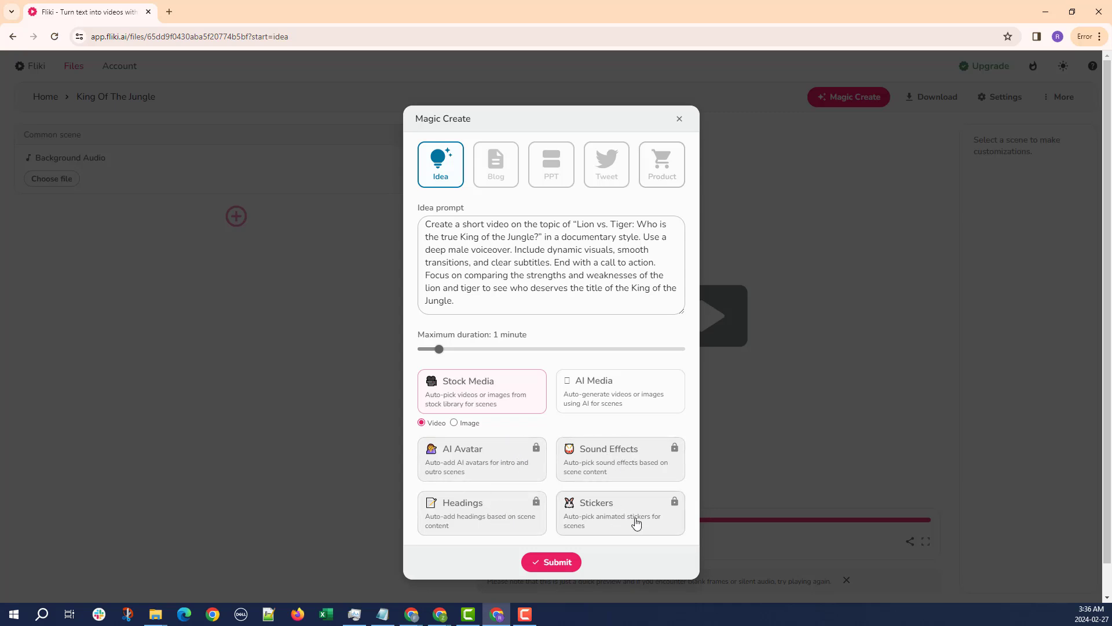
click(551, 562)
scroll(688, 513, down, 1)
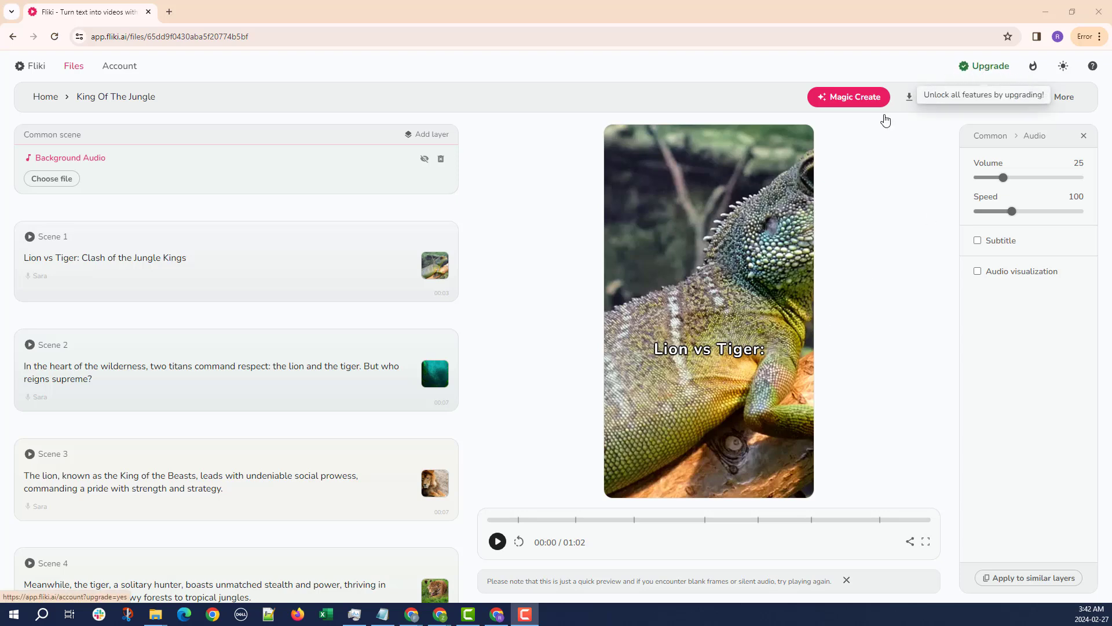
Replace scene 1's media with the "lion" stock video of two lions on a rock and preview the scene.
click(362, 275)
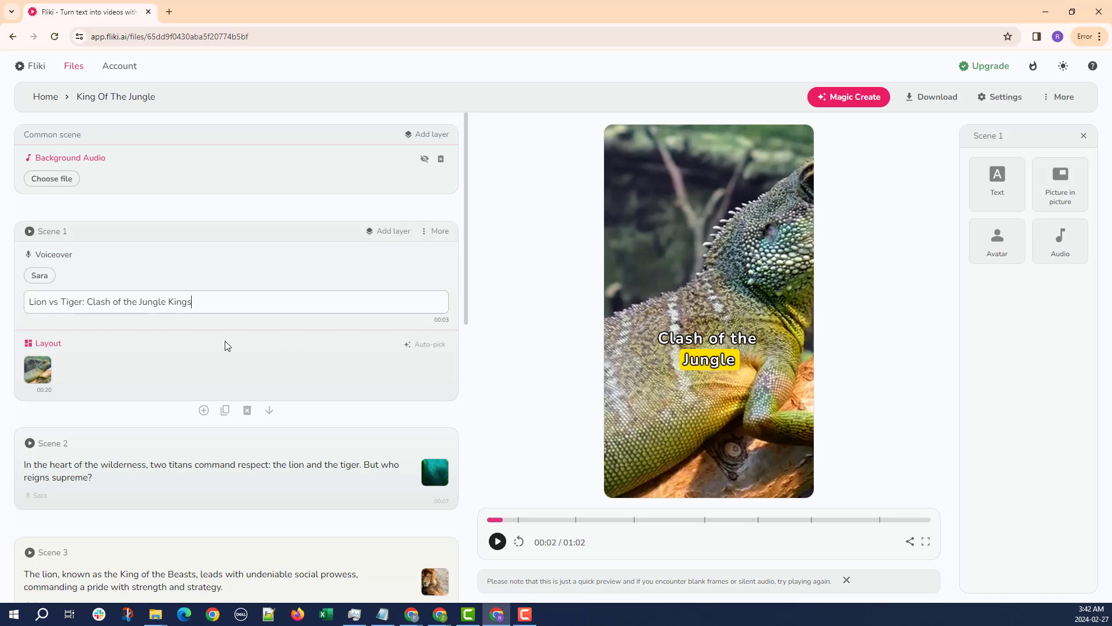
click(51, 370)
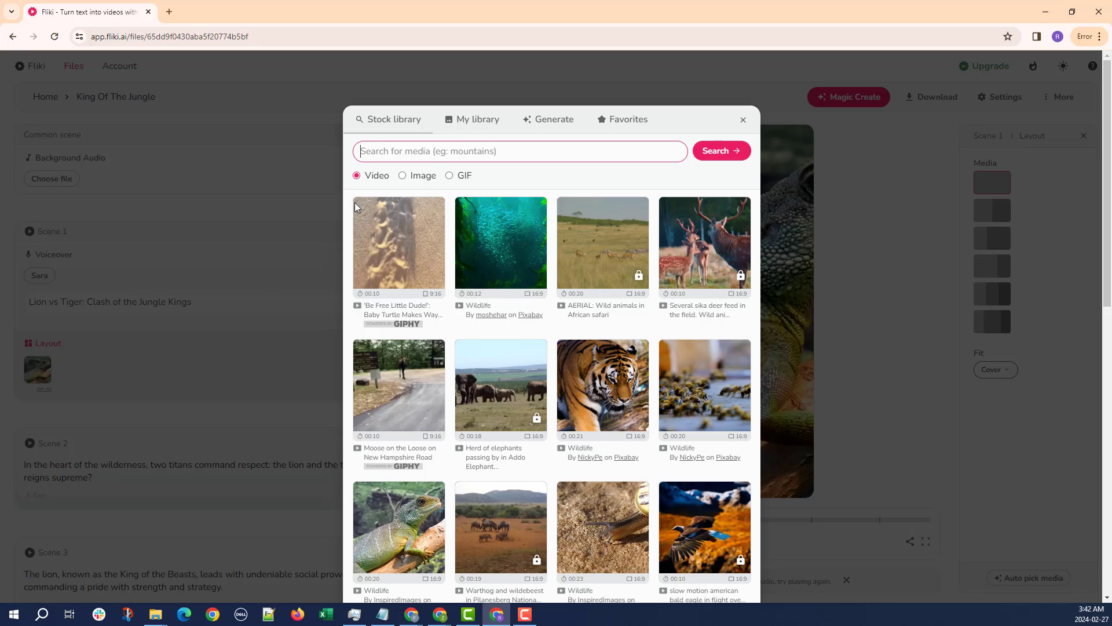
text(lion)
key(Return)
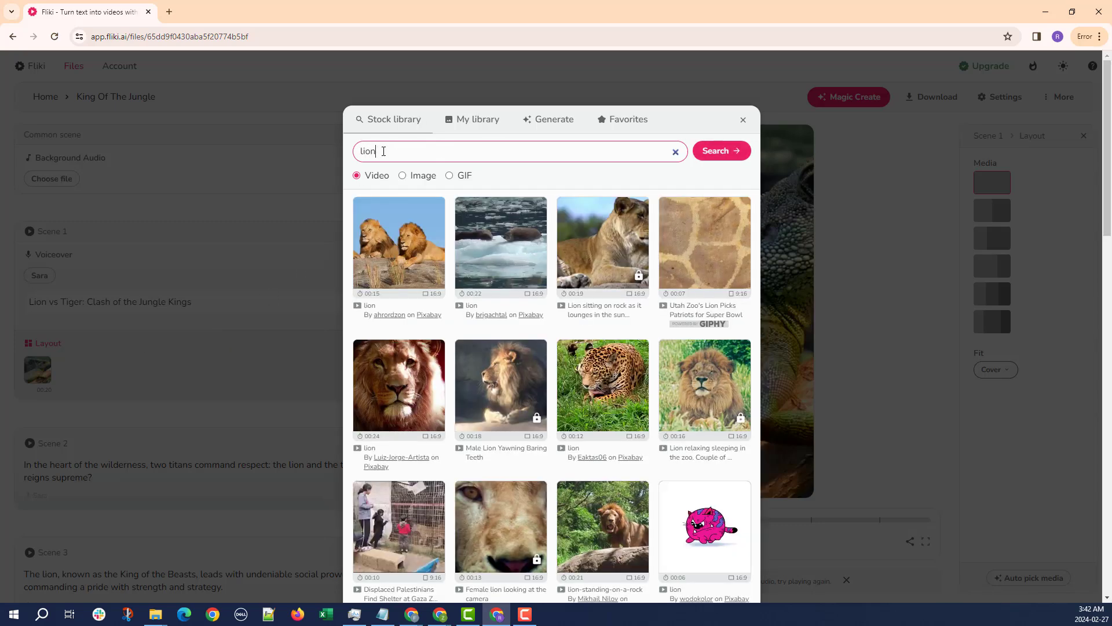
click(394, 246)
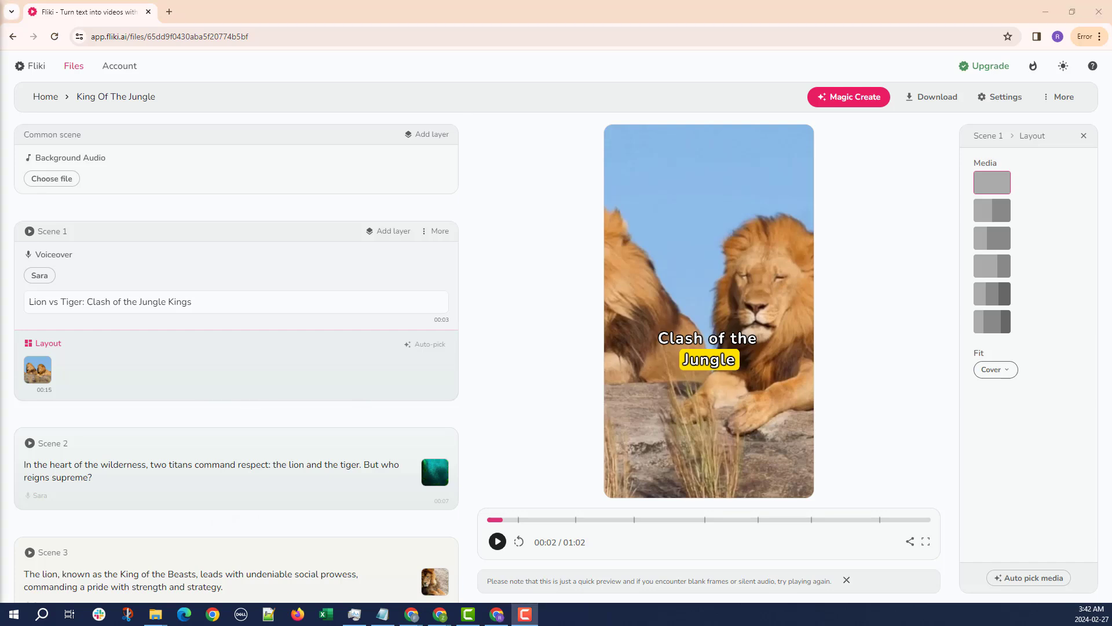
click(498, 542)
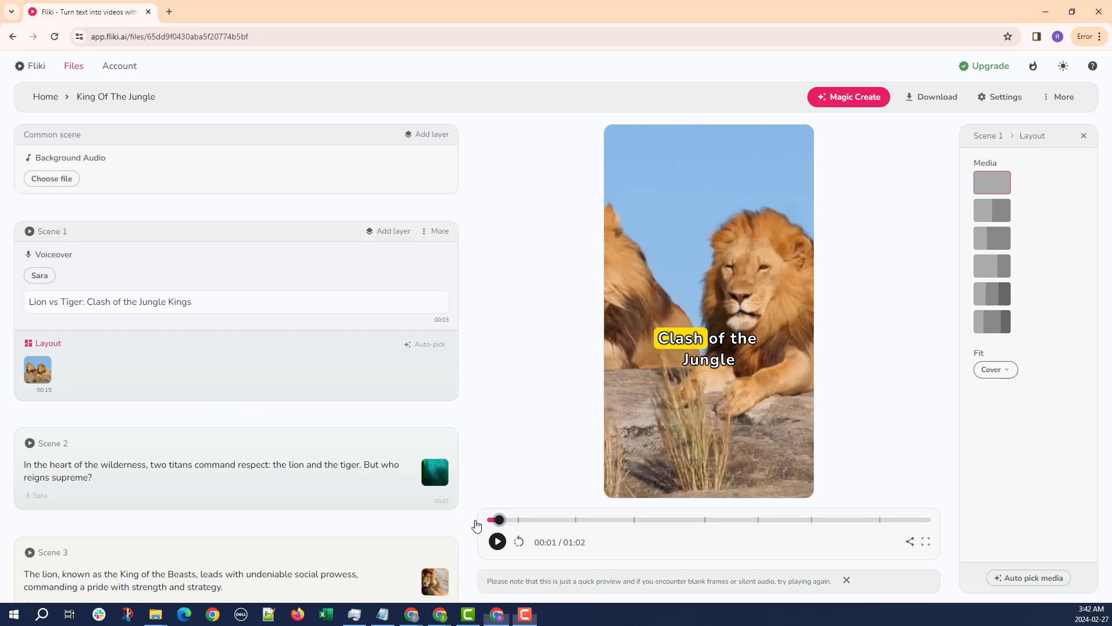
click(498, 542)
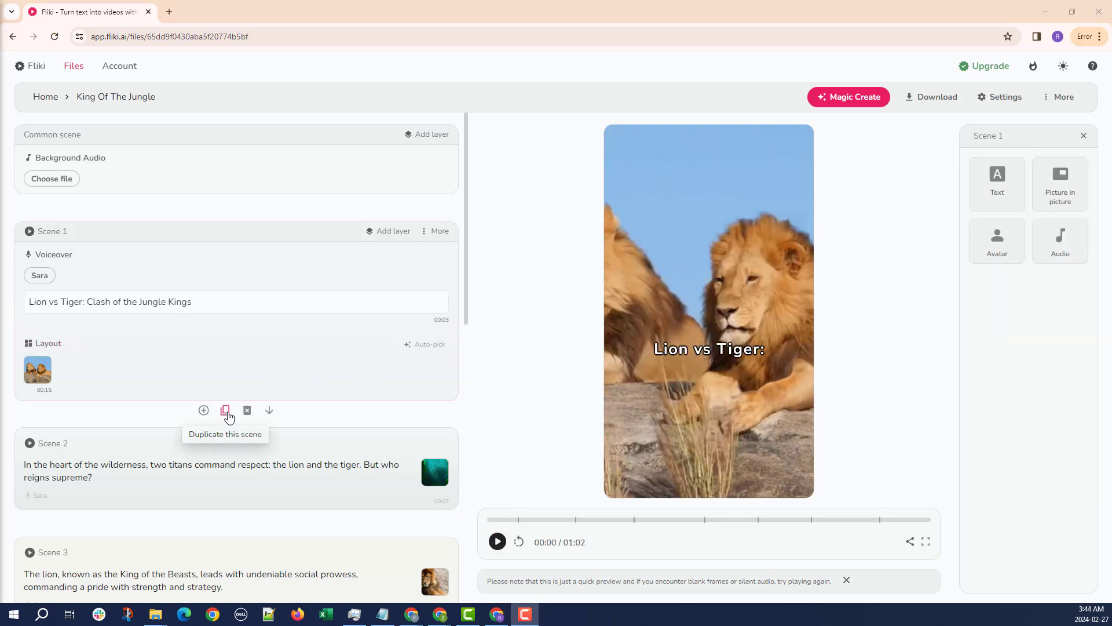
Duplicate scene 1, leaving "Clash of the Jungle Kings" as the copy's voiceover and "Lion vs Tiger:" as the original's.
click(227, 413)
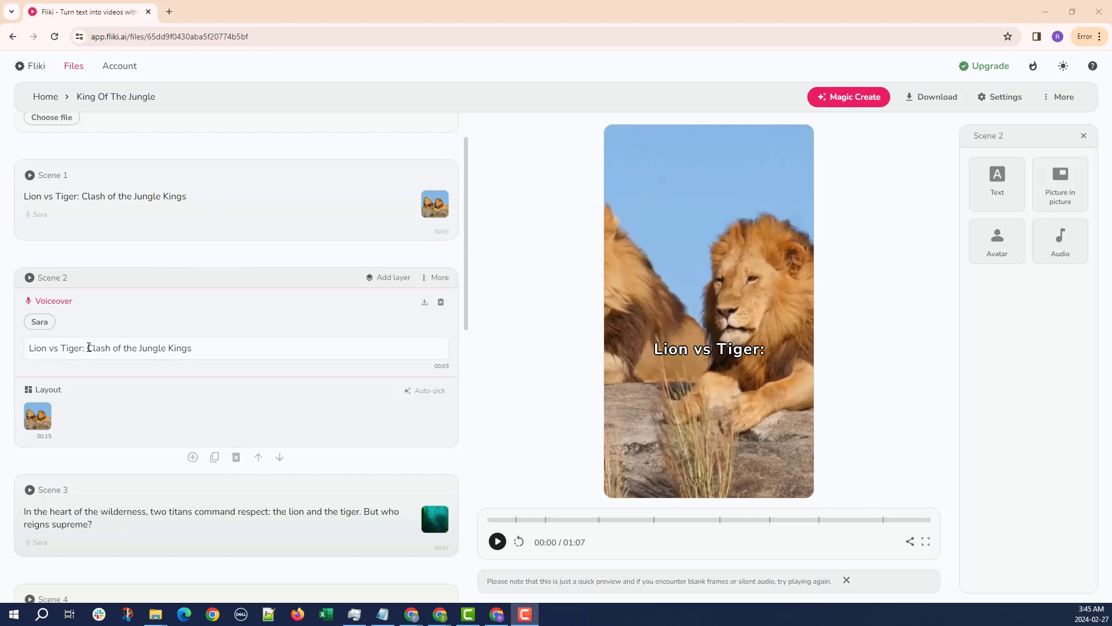
drag(89, 348, 27, 348)
key(BackSpace)
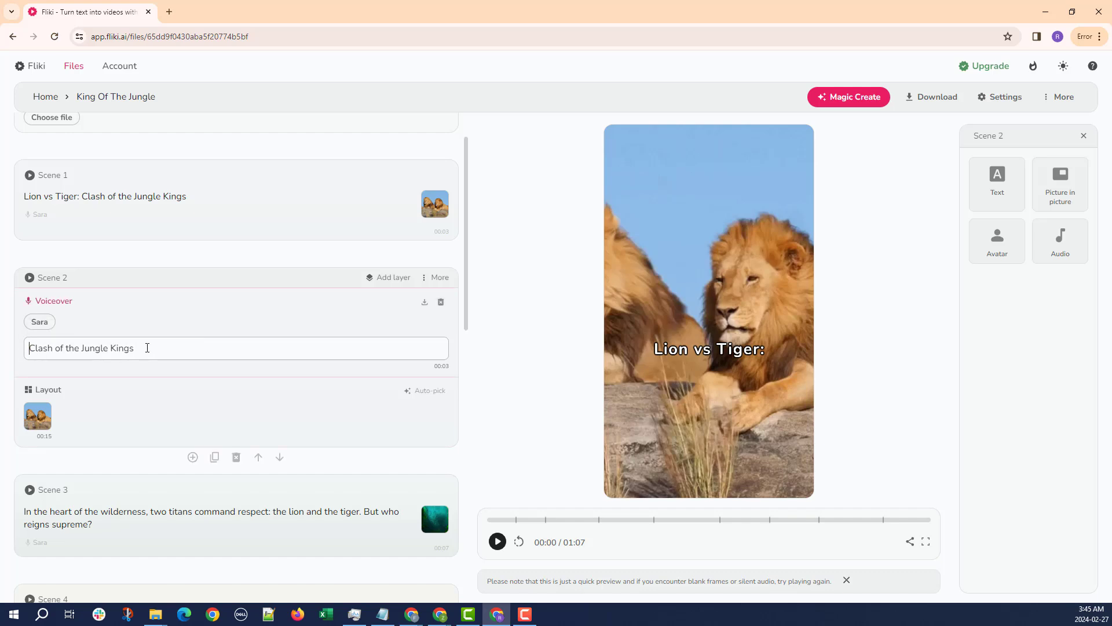
click(209, 210)
drag(191, 302, 85, 305)
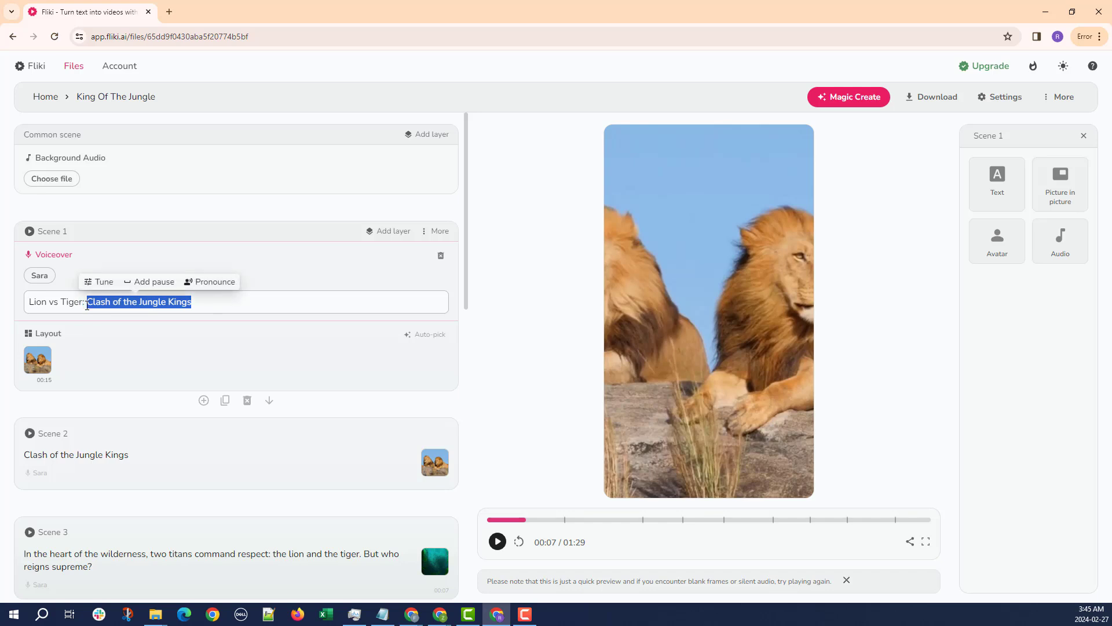
key(BackSpace)
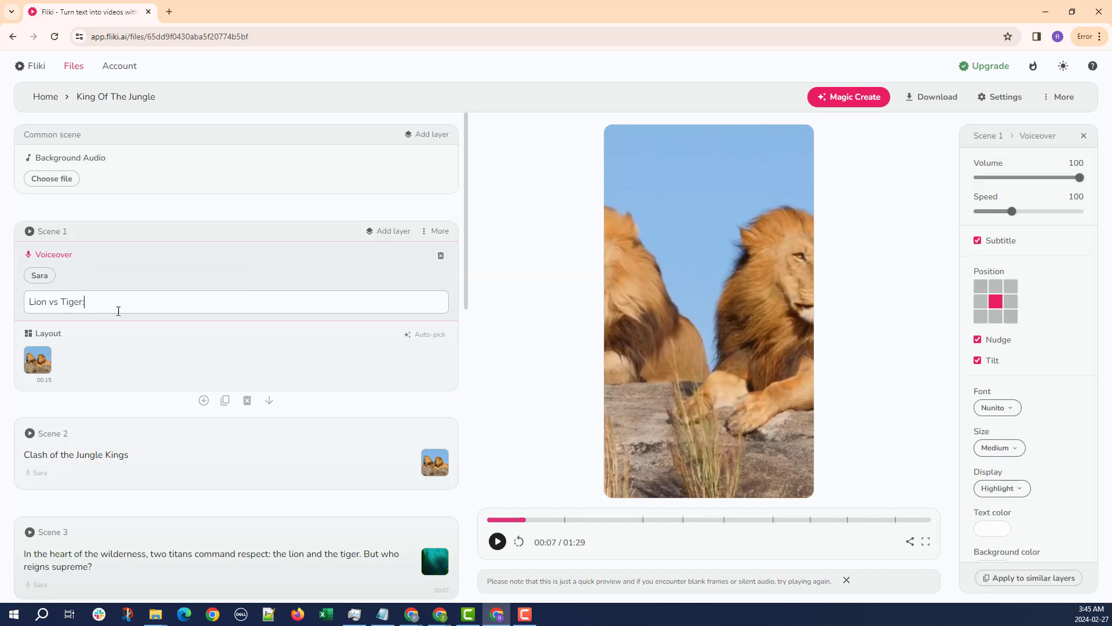
Replace scene 2's media with the 21-second close-up tiger stock video found by searching "tiger", and preview the video.
click(284, 450)
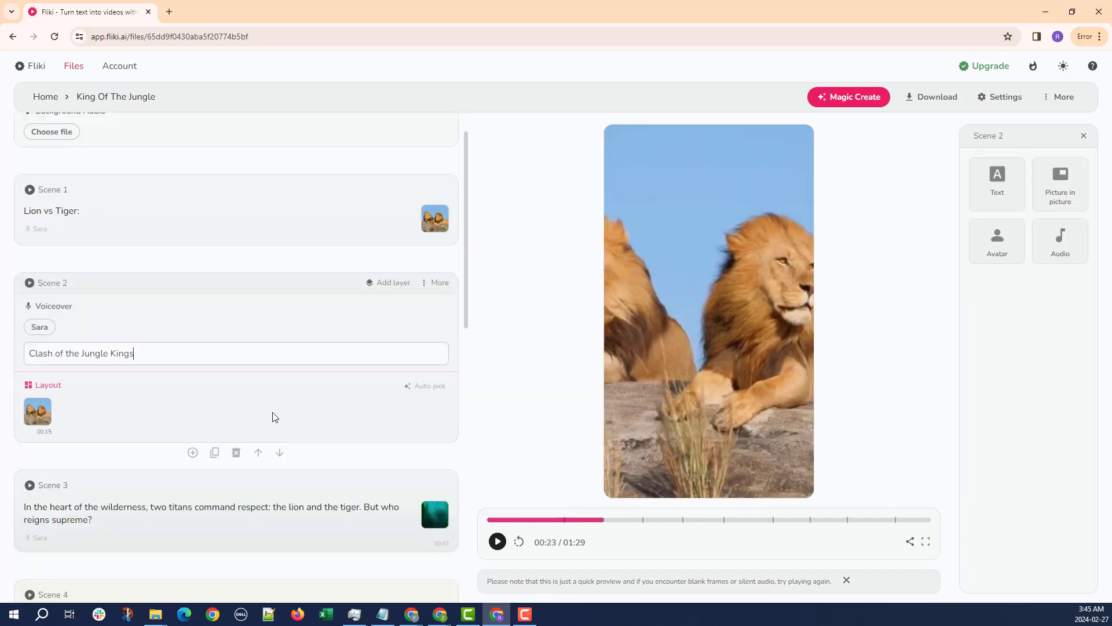
click(38, 412)
click(392, 150)
text(Toger)
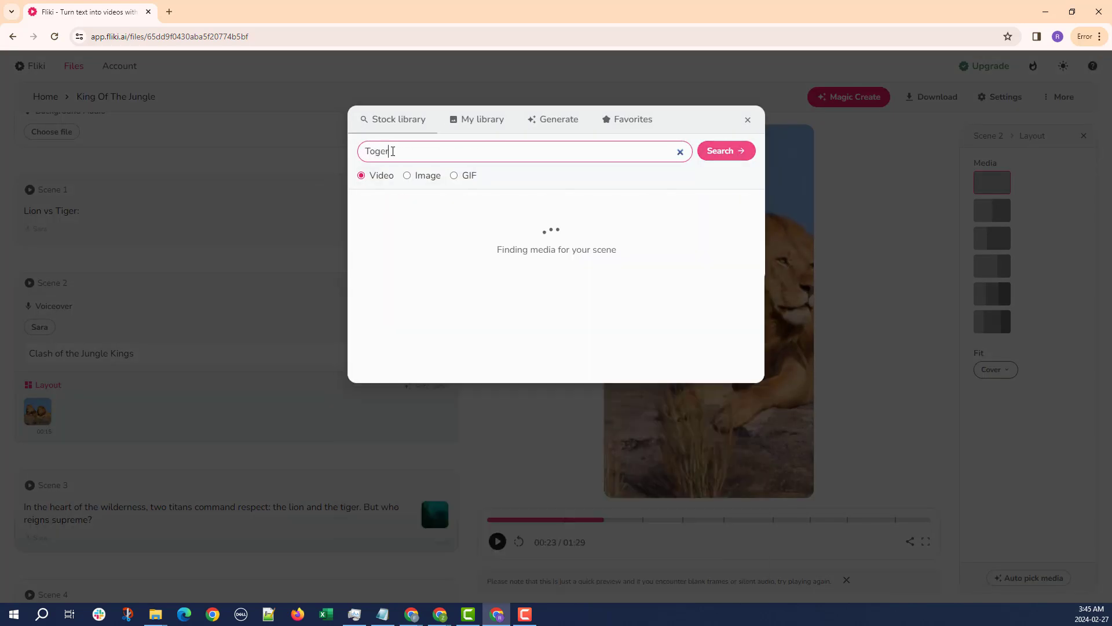
key(BackSpace)
key(BackSpace)
key(BackSpace)
key(BackSpace)
key(BackSpace)
text(tiger)
key(Return)
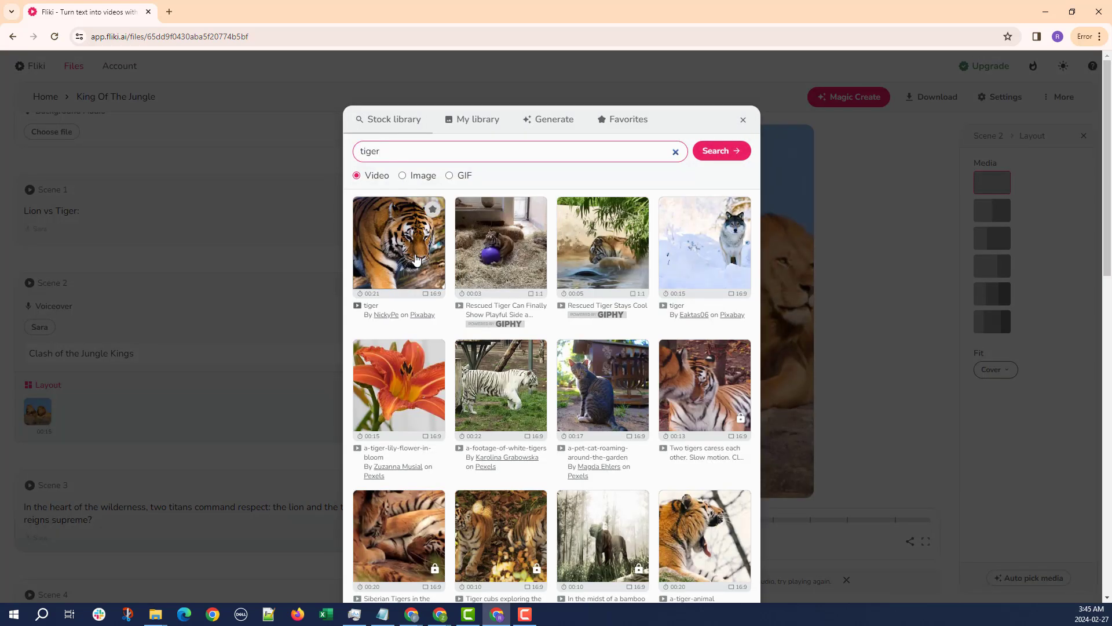
click(416, 259)
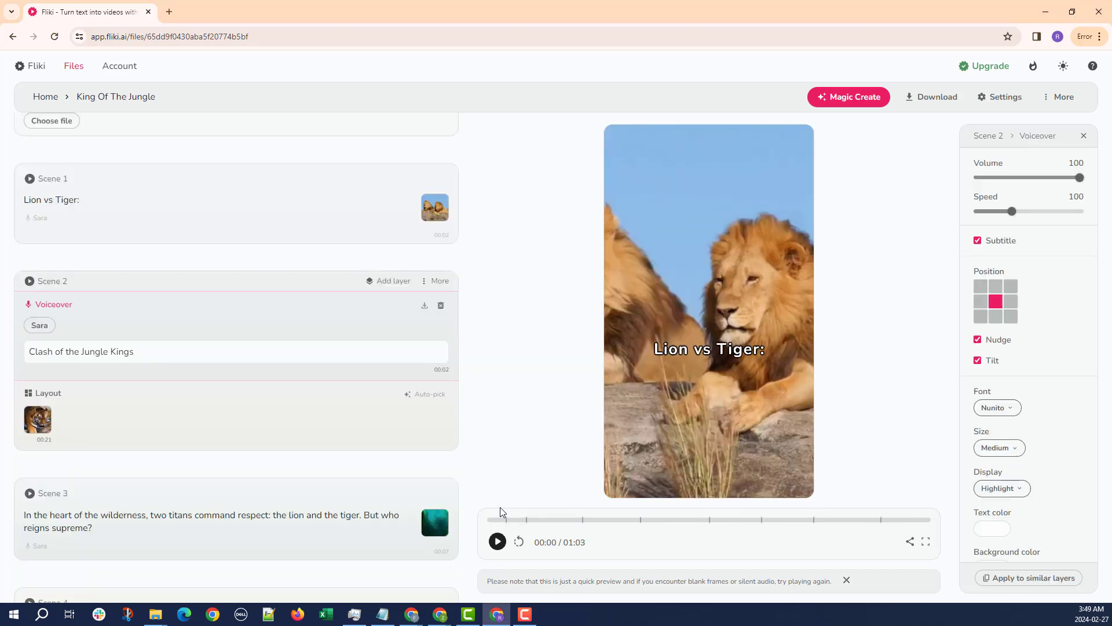
click(498, 544)
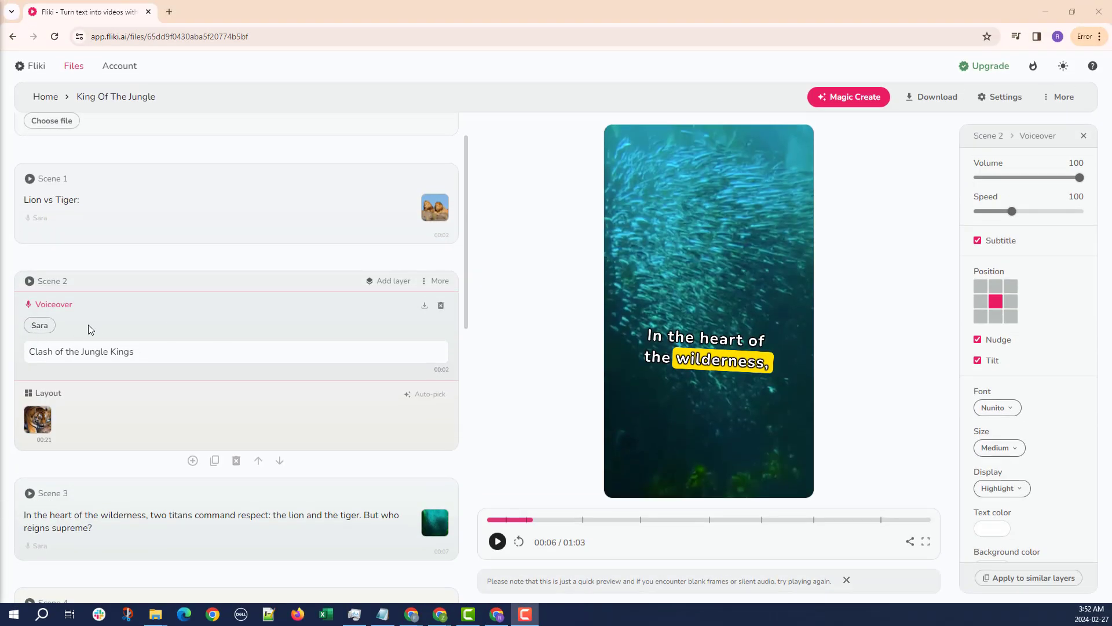
Filter the voices to Male and apply the ultra realistic voice Cooper to all the voiceovers.
click(48, 327)
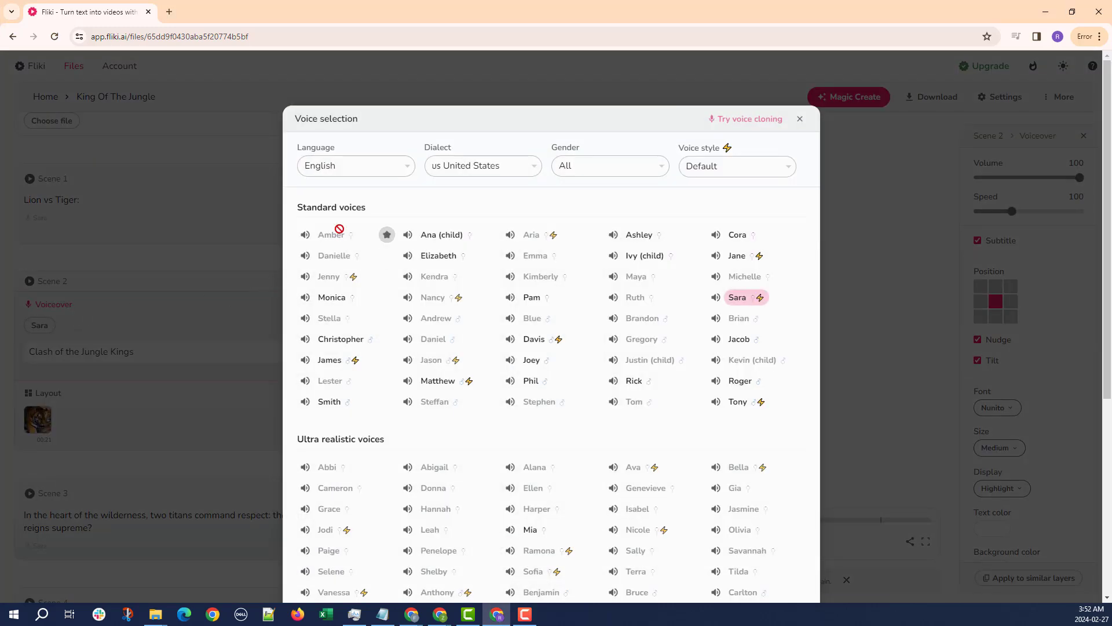
scroll(454, 240, down, 1)
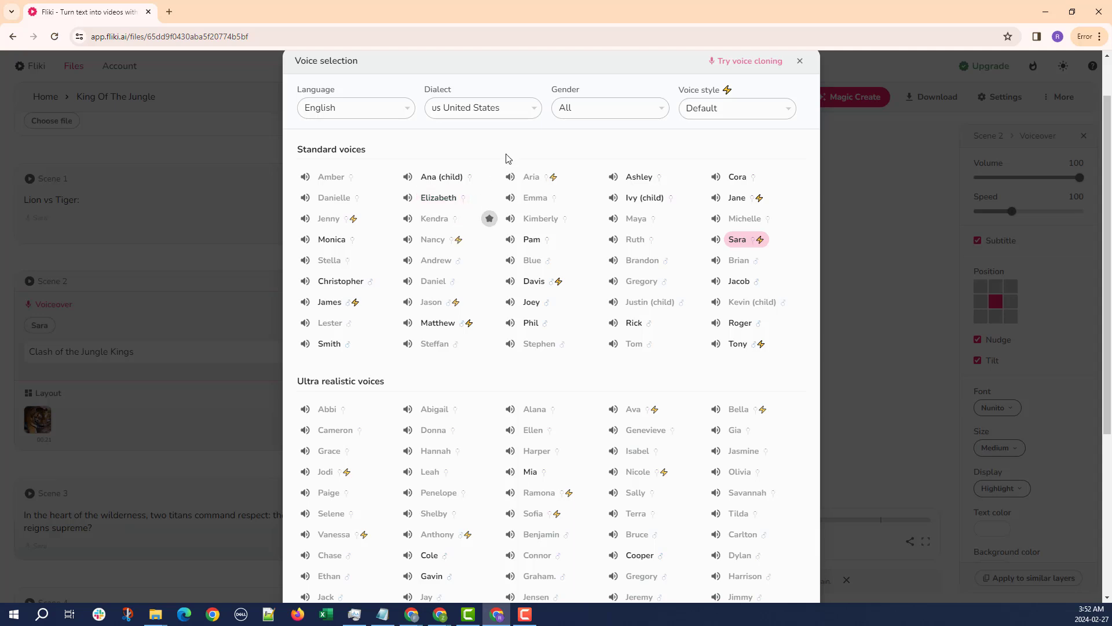
click(626, 108)
click(593, 139)
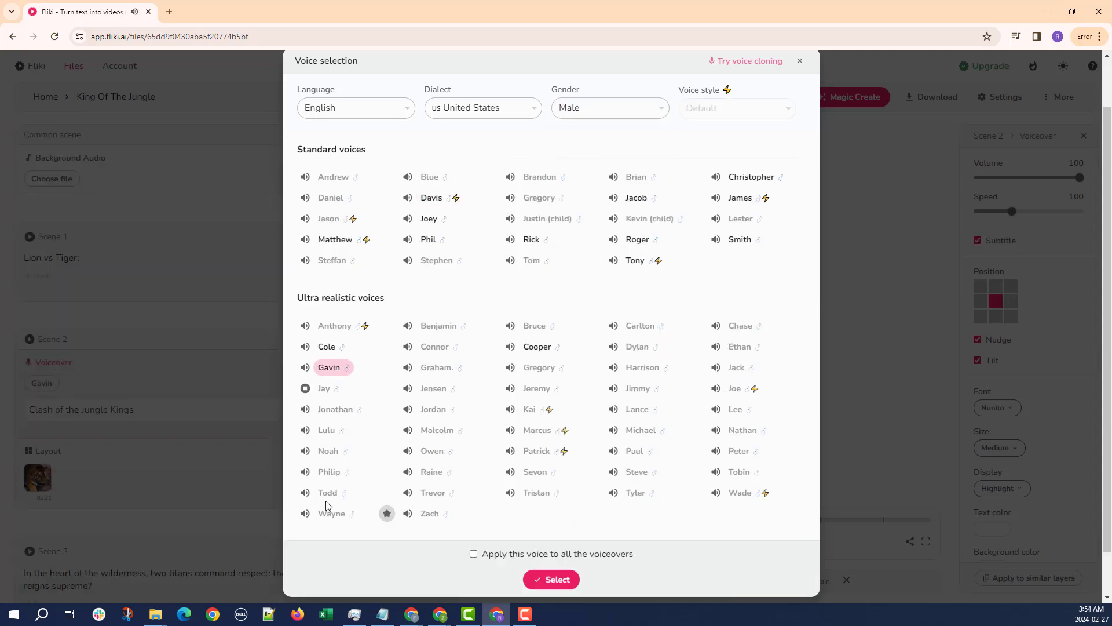
click(327, 347)
click(539, 347)
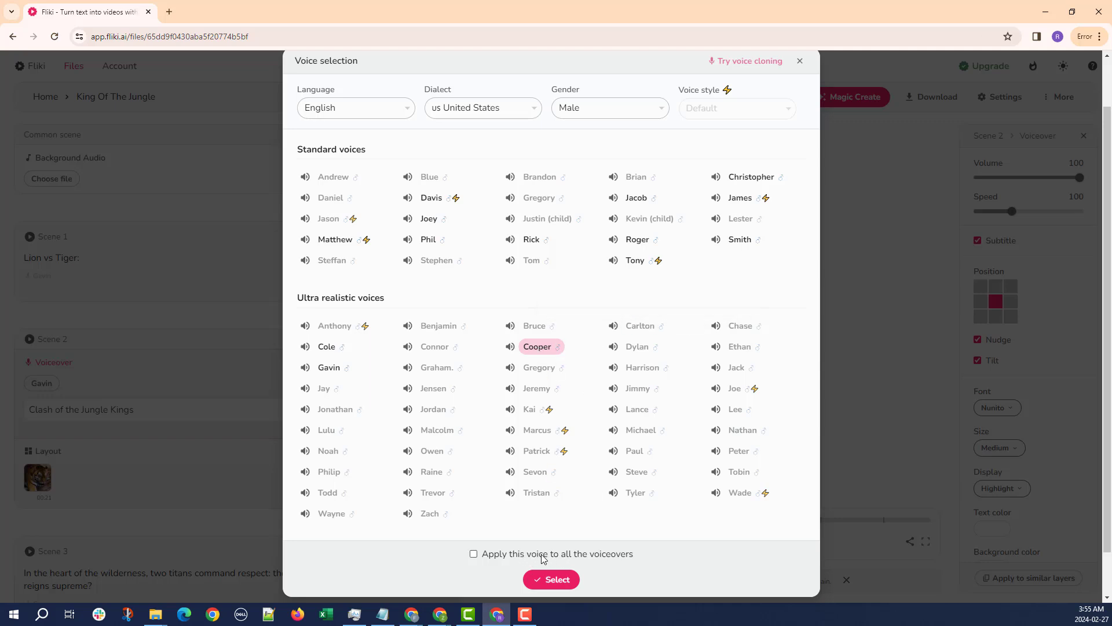
click(554, 579)
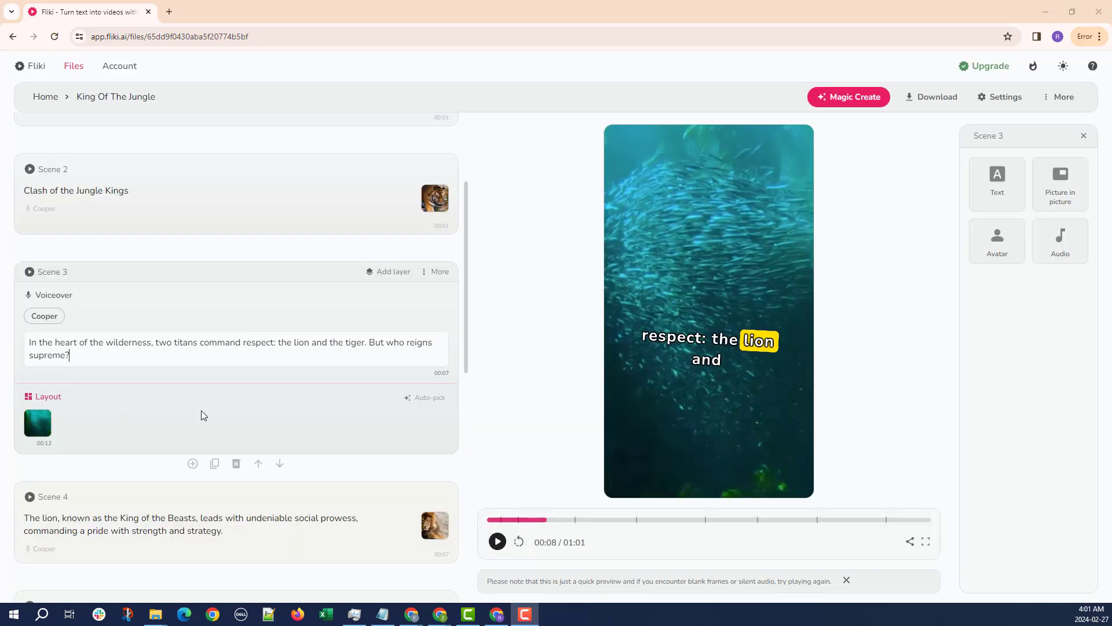
Replace scene 3's media with the "drone-footage-of-a-dense-forest" stock video found by searching "jungle".
click(202, 415)
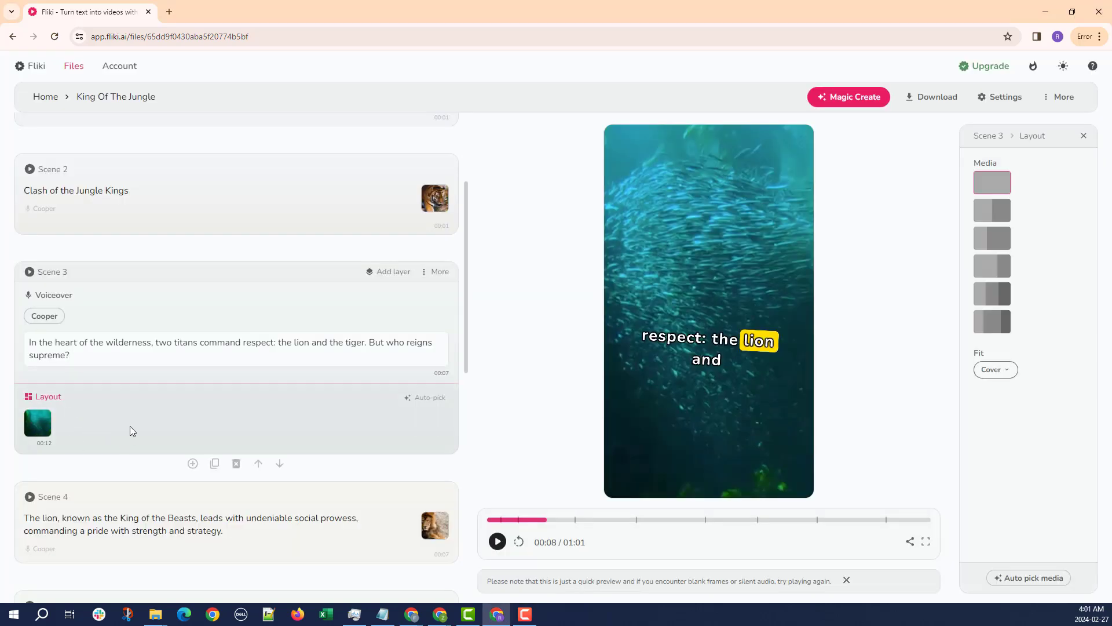
click(47, 429)
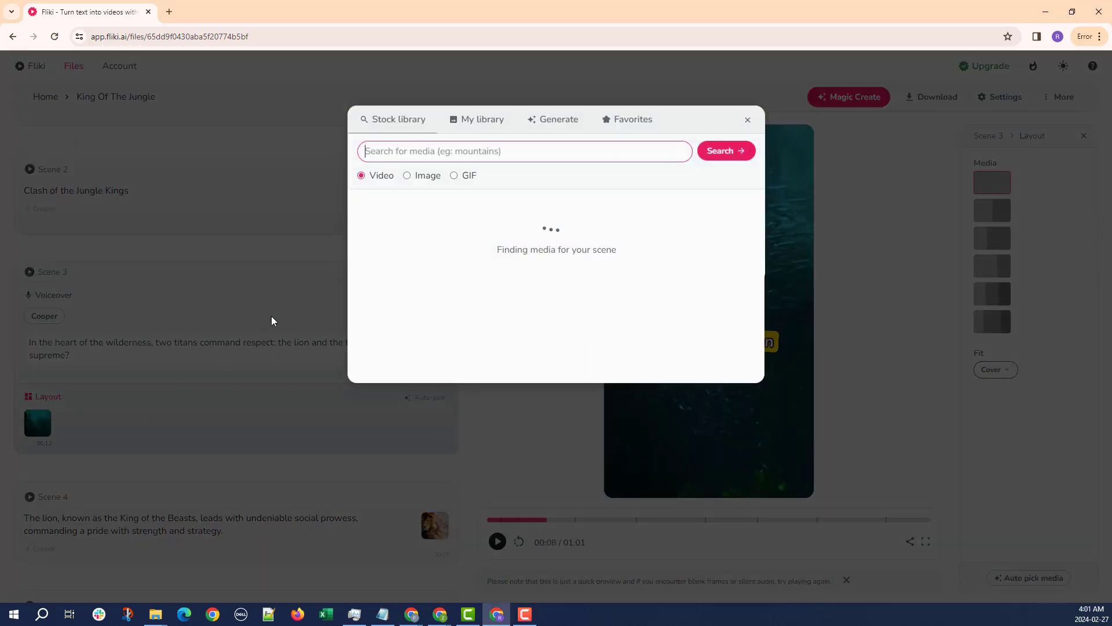
click(391, 162)
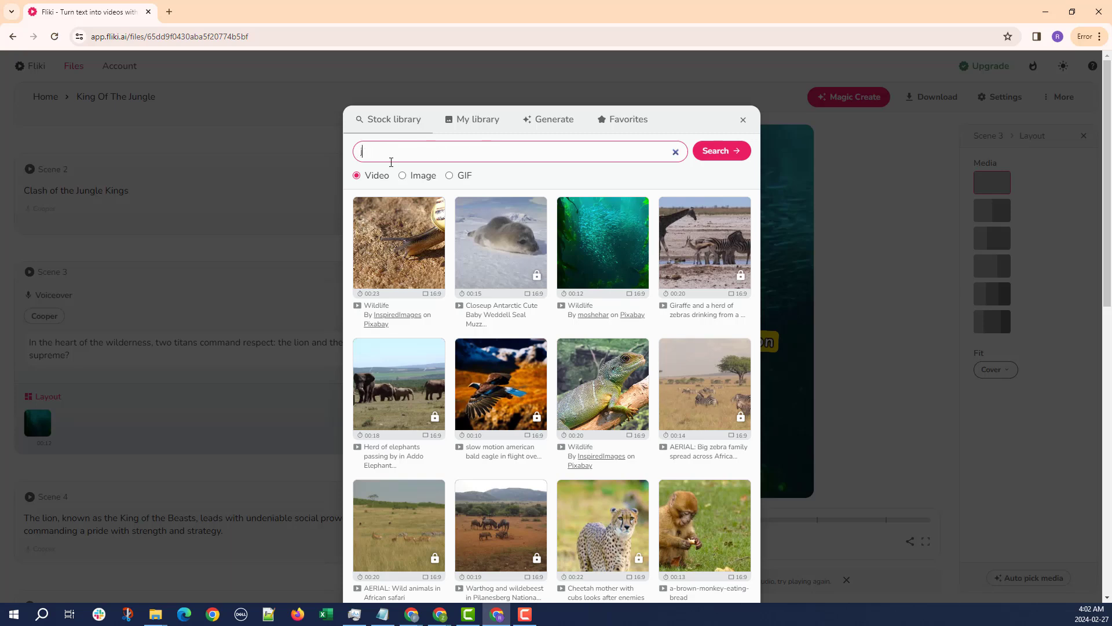
text(jungle)
key(Return)
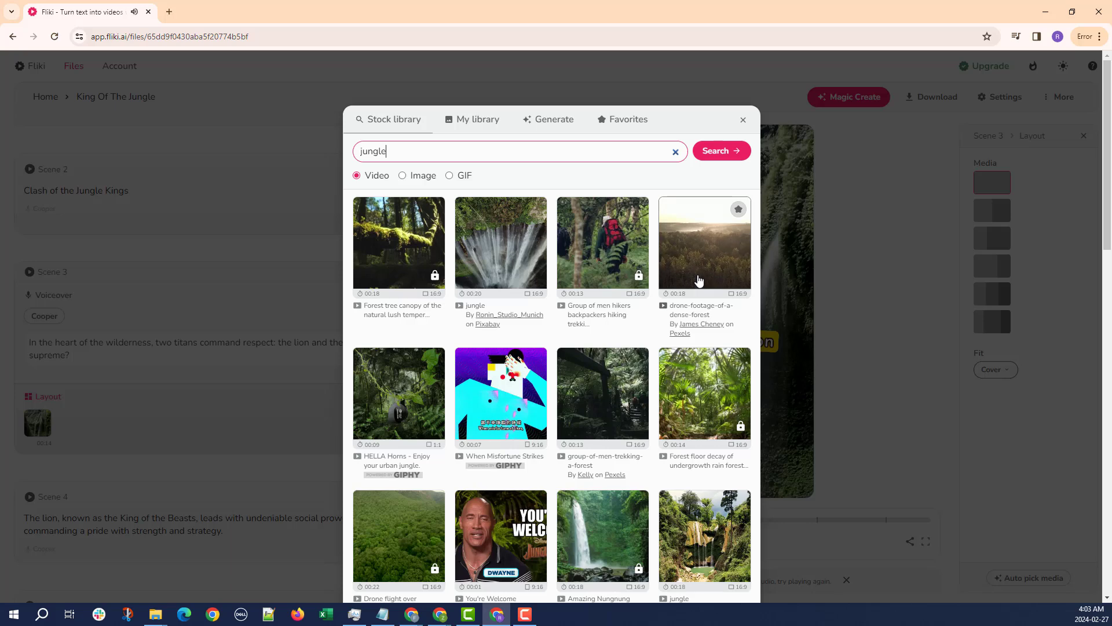
click(700, 270)
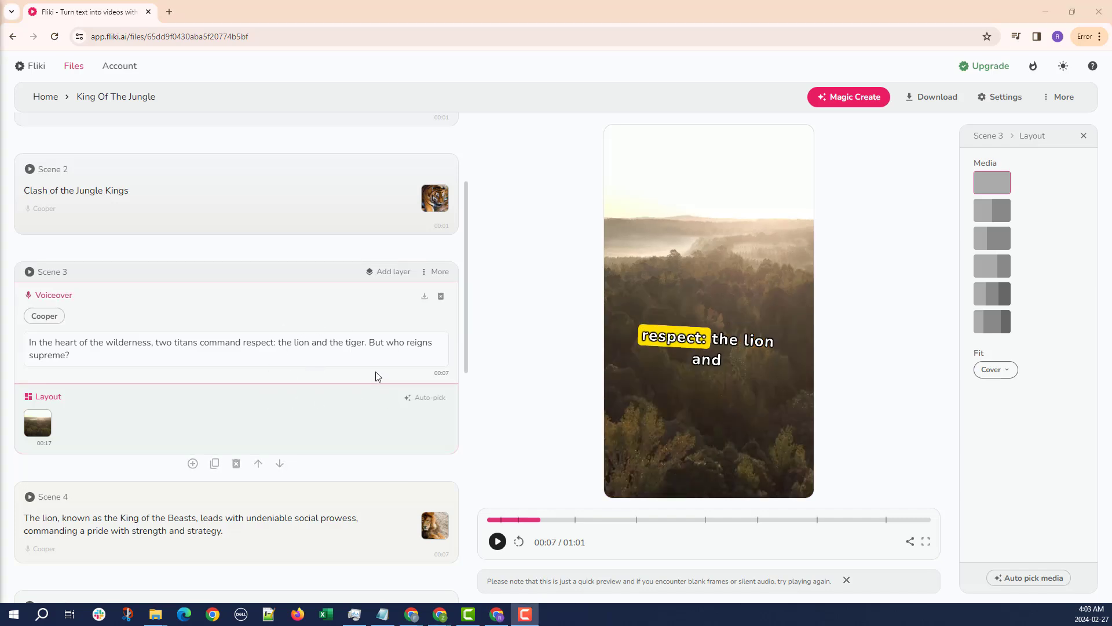
Duplicate scene 3, ending the original's voiceover after "two titans command respect:" and setting the copy's to "The lion and the tiger. But who reigns supreme?".
click(215, 467)
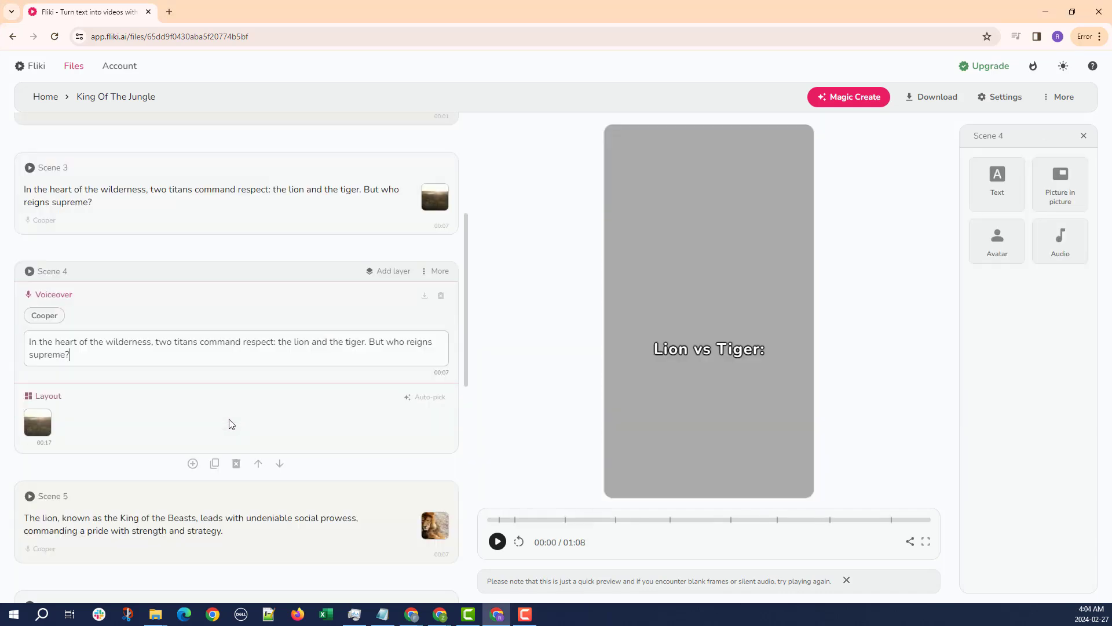
click(278, 341)
key(shift+Home)
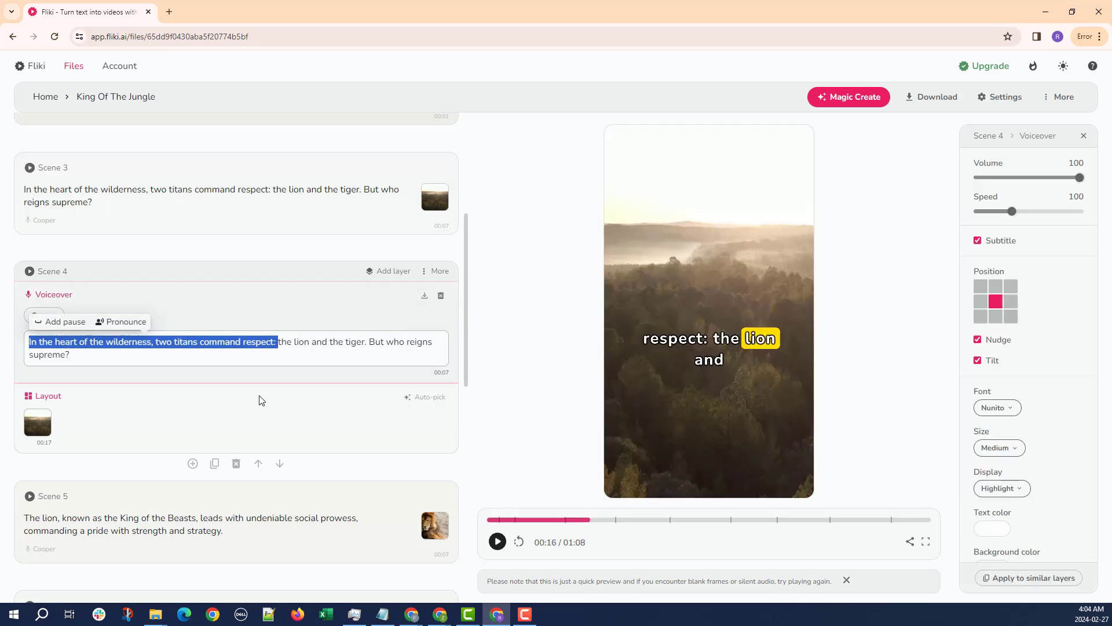
key(BackSpace)
click(210, 218)
drag(278, 346, 321, 384)
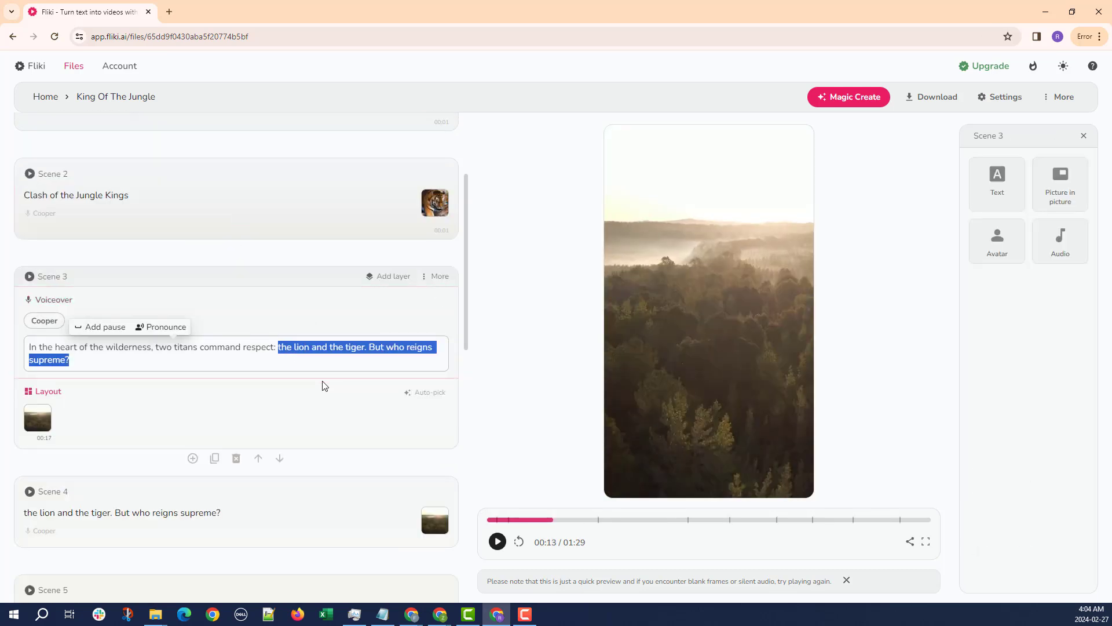
key(BackSpace)
scroll(330, 409, down, 1)
click(197, 415)
drag(33, 369, 22, 372)
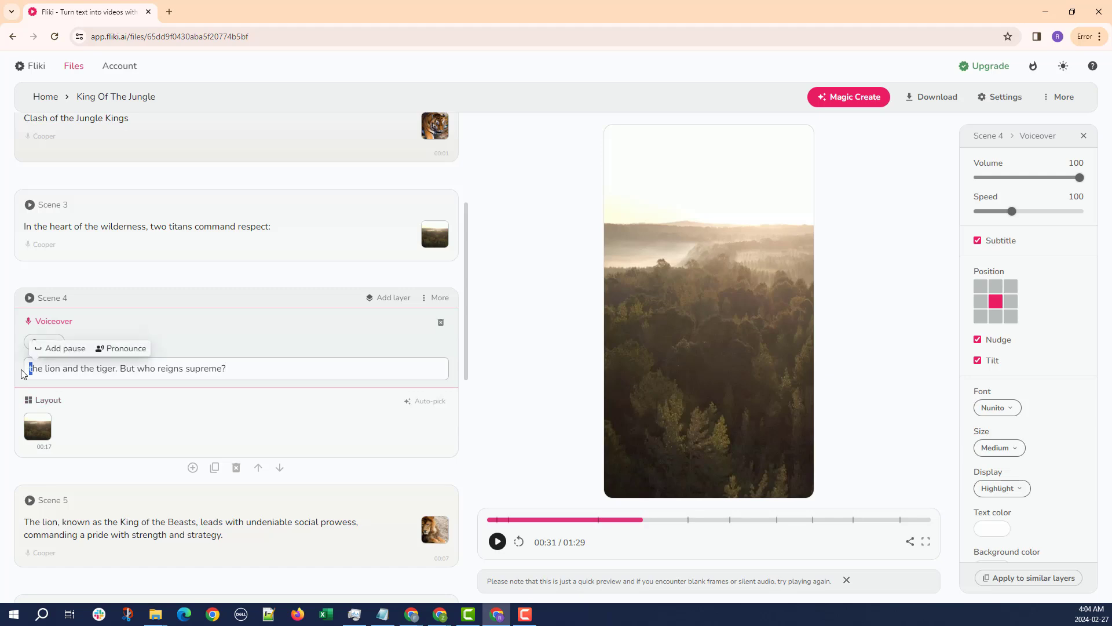
text(T)
Replace scene 4's media with the 24-second lion face close-up found by searching the stock library for "Lion".
click(245, 402)
text(Lion)
key(Return)
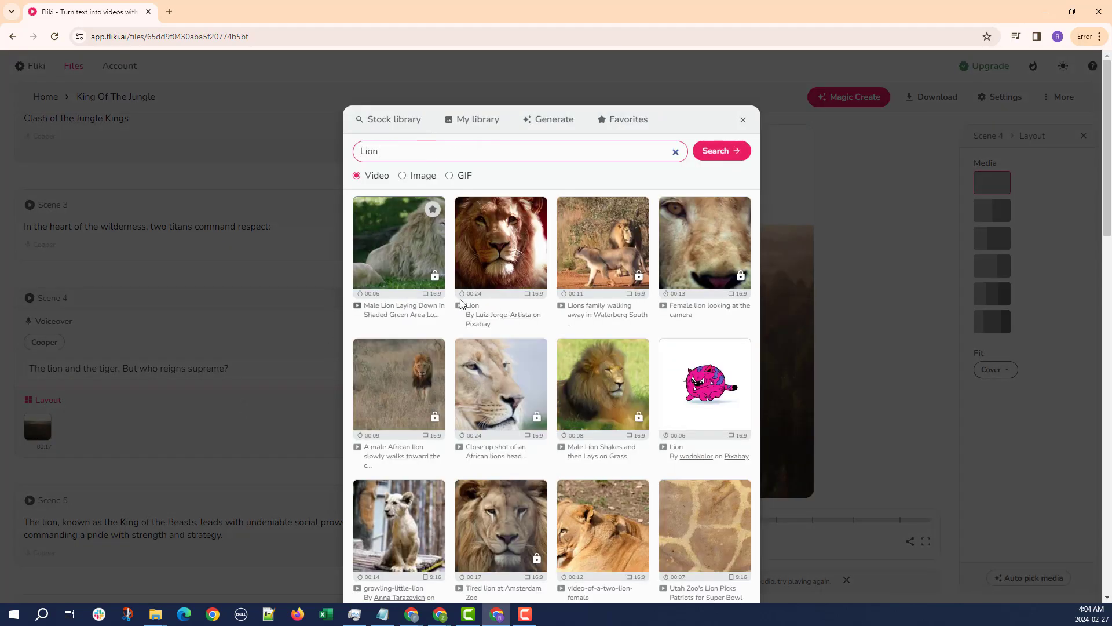
click(493, 303)
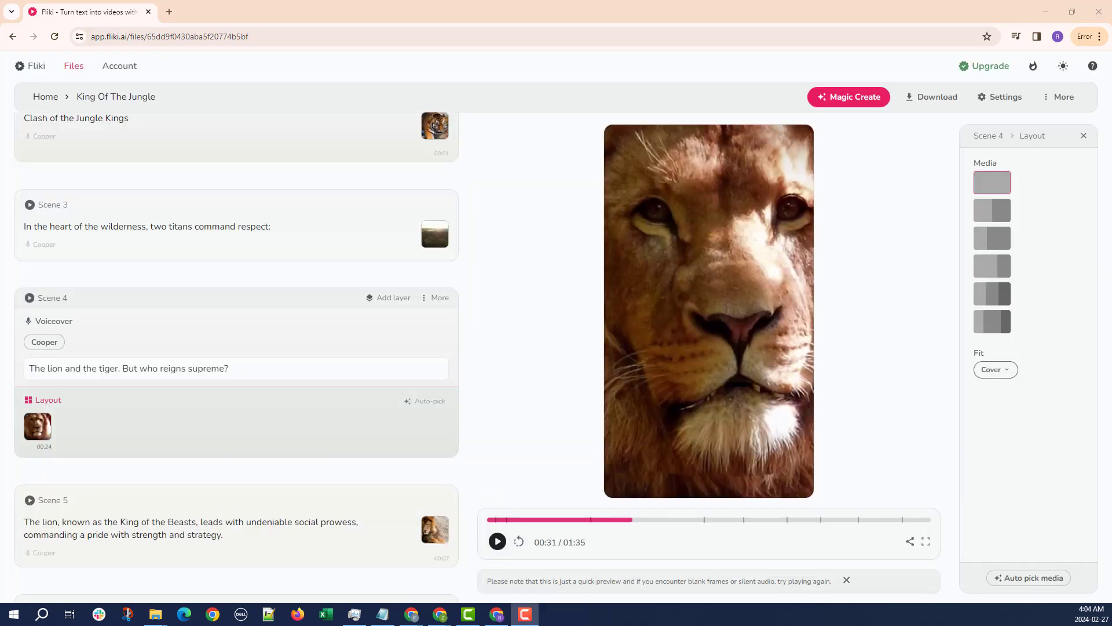
mouse_move(239, 430)
scroll(238, 430, down, 1)
click(216, 411)
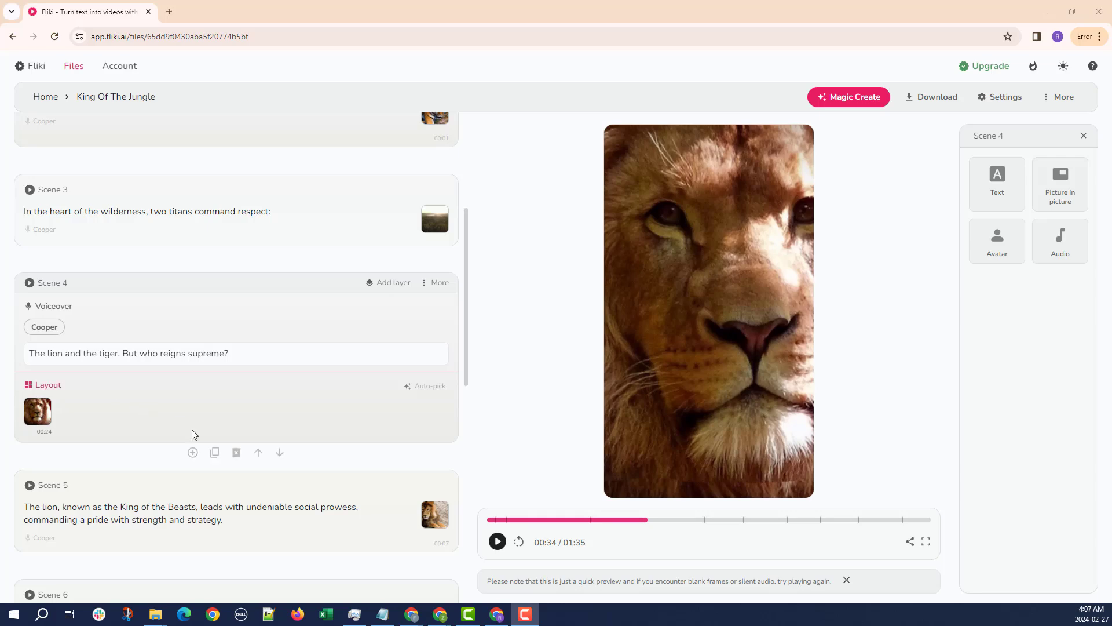
click(214, 452)
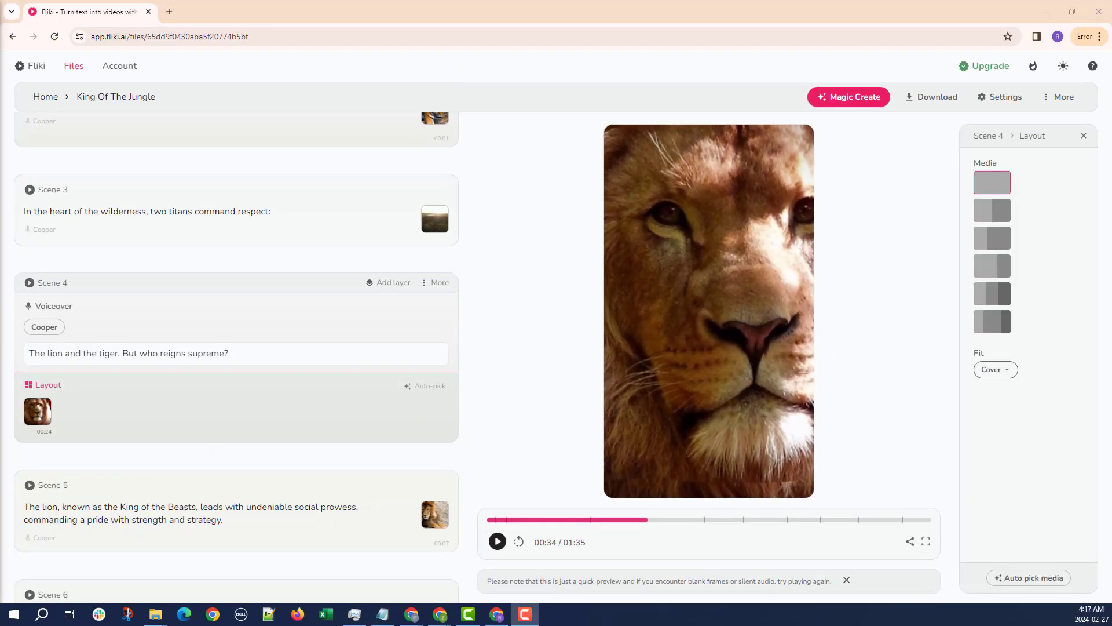
Append scene 2's text "Clash of the Jungle Kings" to scene 1's "Lion vs Tiger:" voiceover and delete scene 2.
scroll(131, 394, down, 2)
scroll(131, 394, up, 4)
click(149, 363)
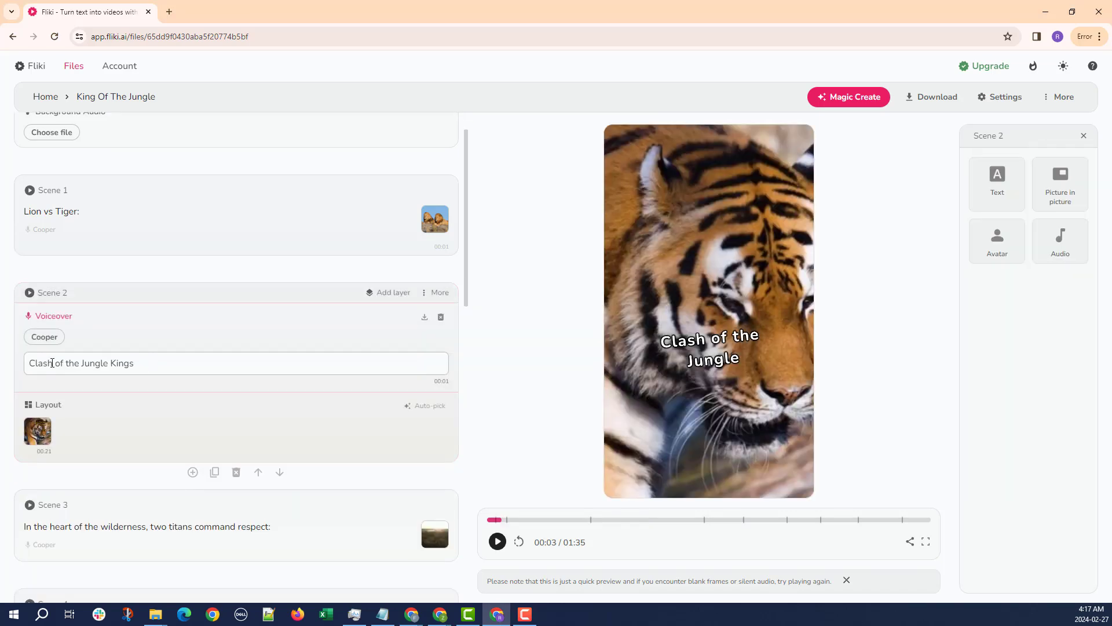
drag(134, 362, 22, 362)
key(ctrl+c)
click(117, 259)
click(113, 300)
key(ctrl+v)
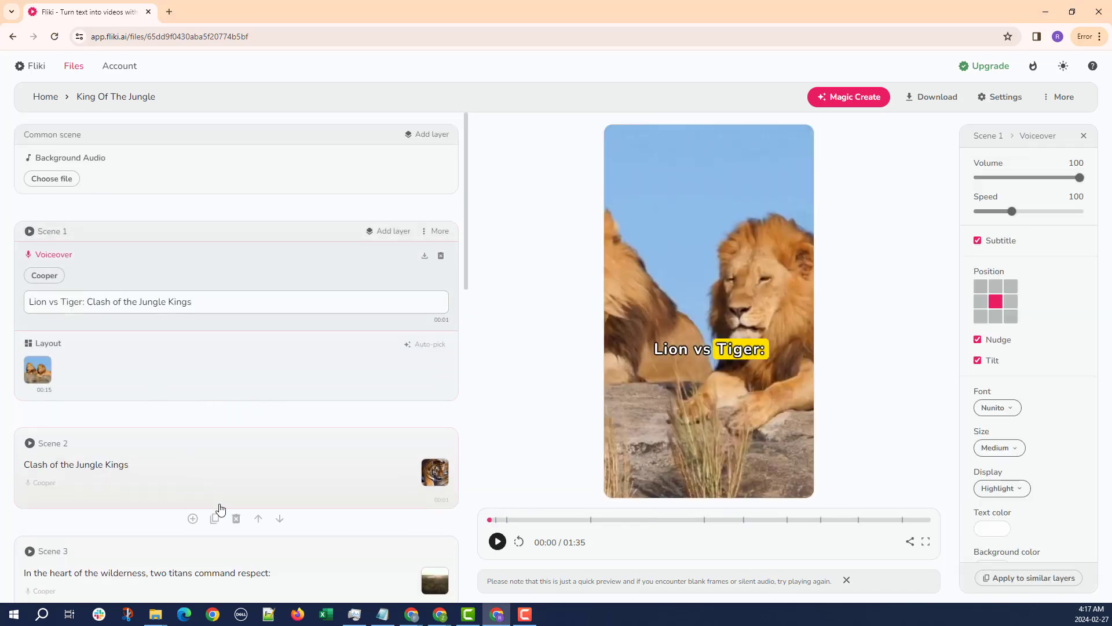
click(237, 510)
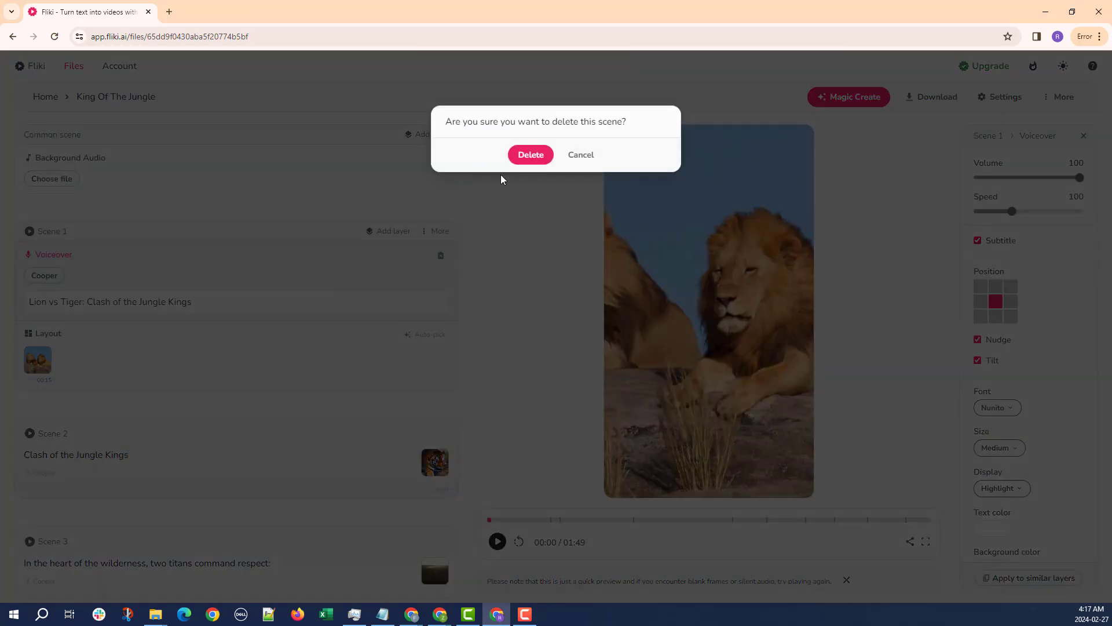
click(530, 155)
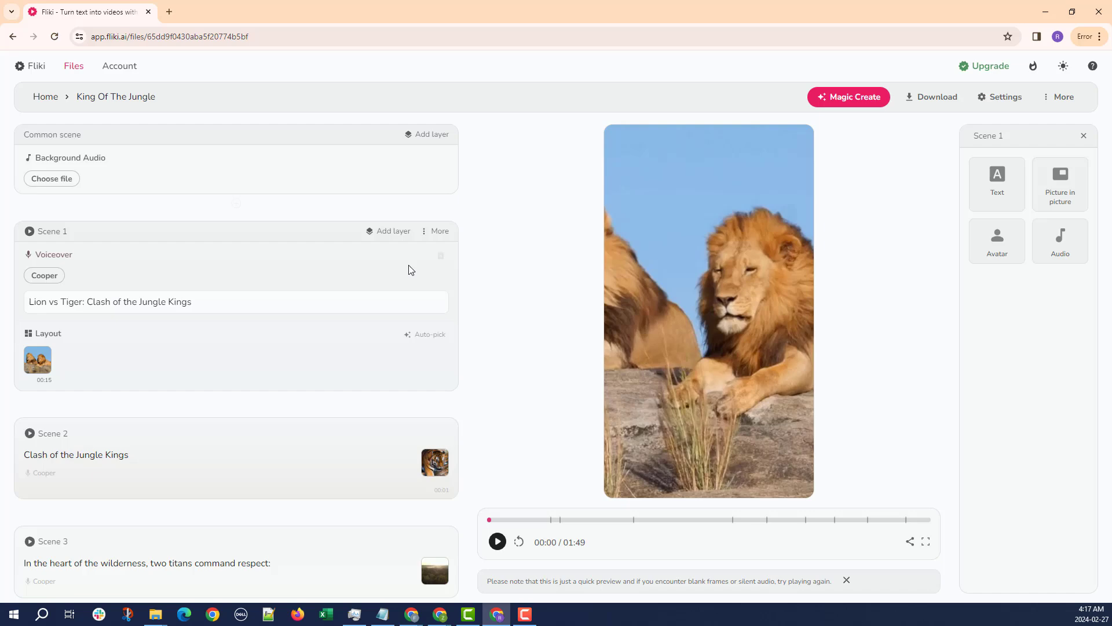
Split scene 1's layout into two equal, vertically stacked media, fill the empty one with the 21-second tiger stock video, and preview from the start.
click(259, 352)
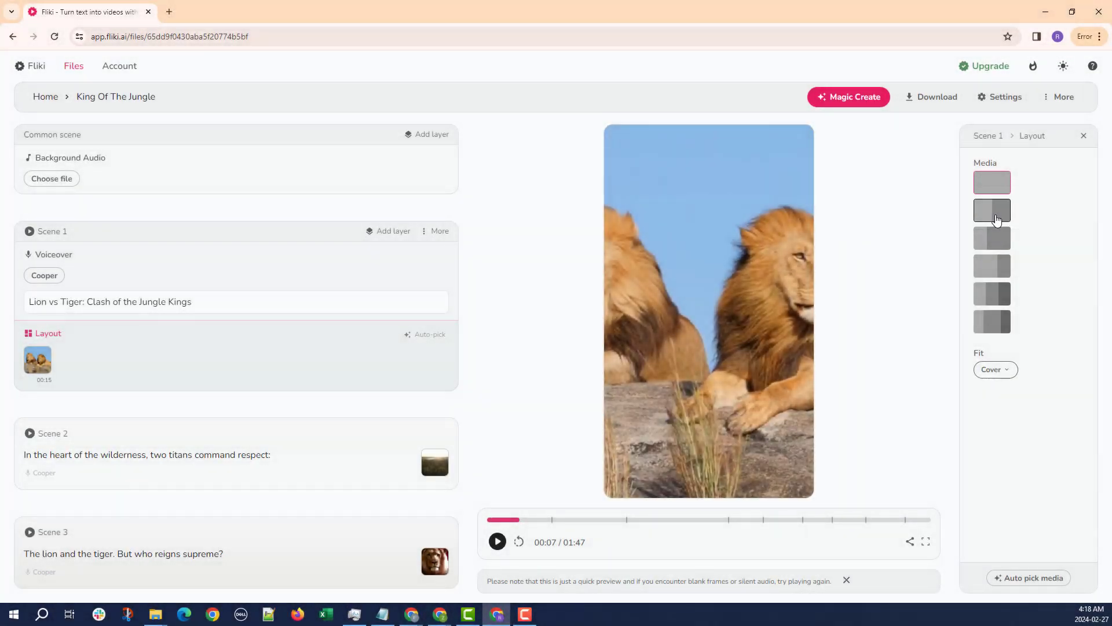
click(994, 219)
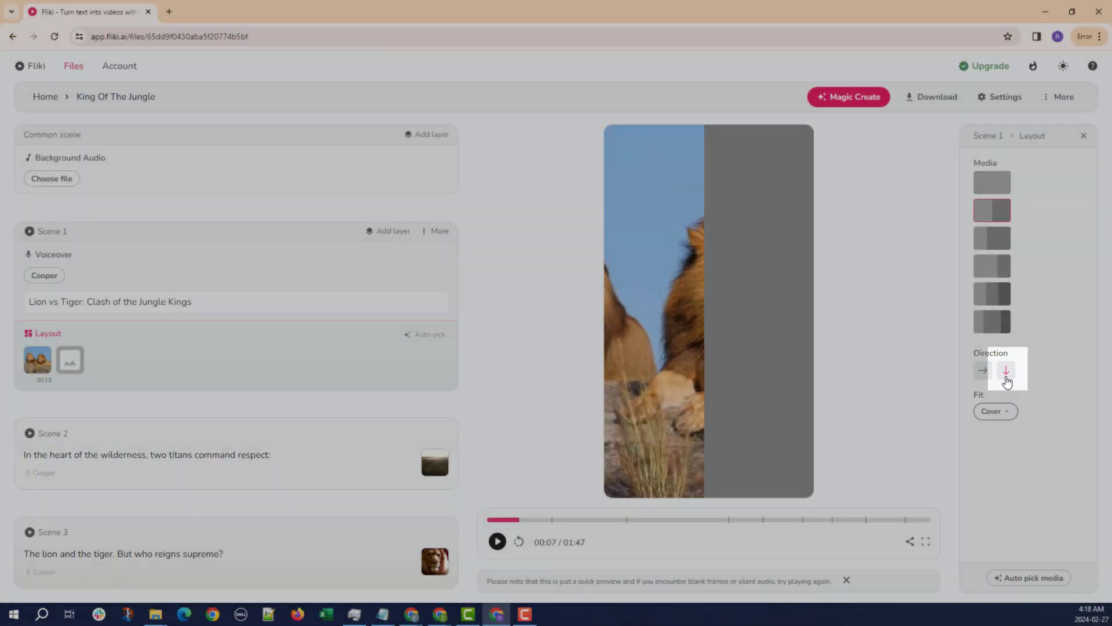
click(1006, 372)
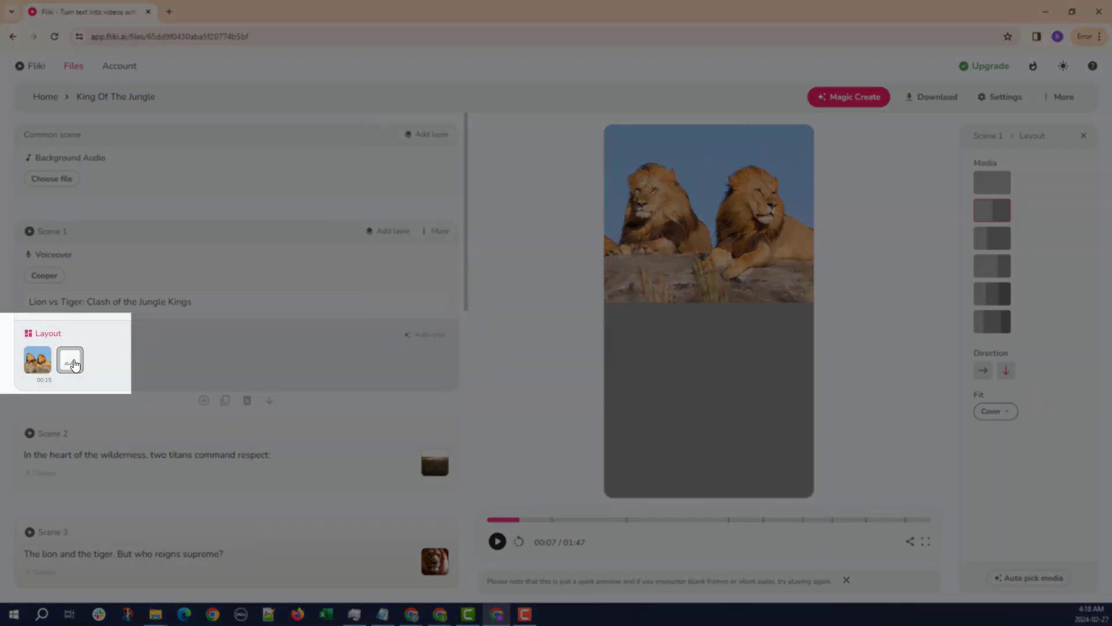
click(70, 360)
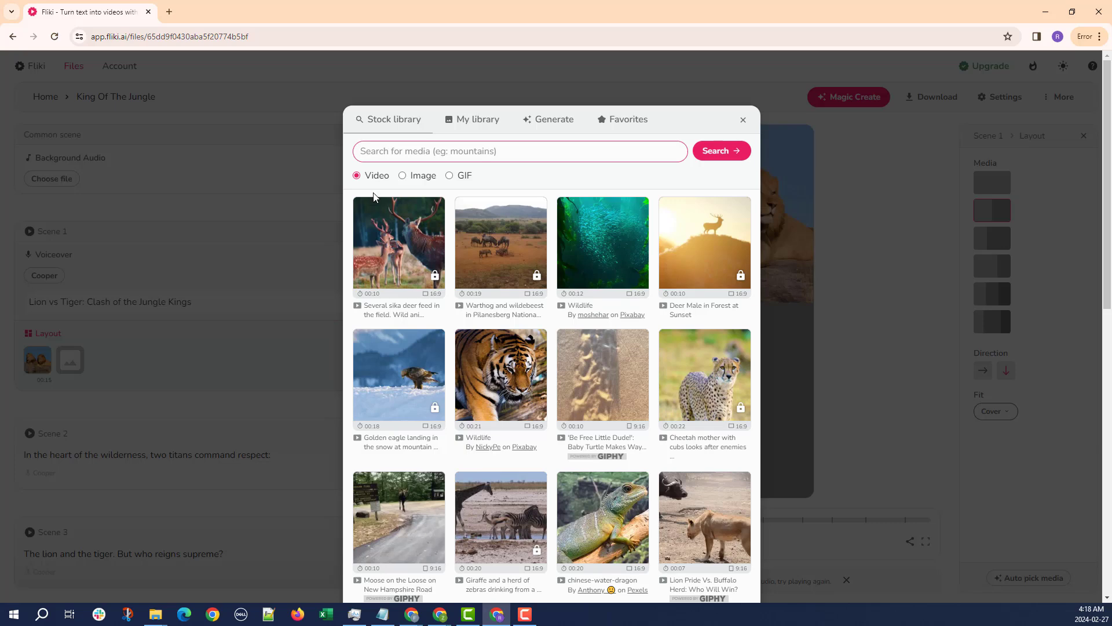
text(Tiger)
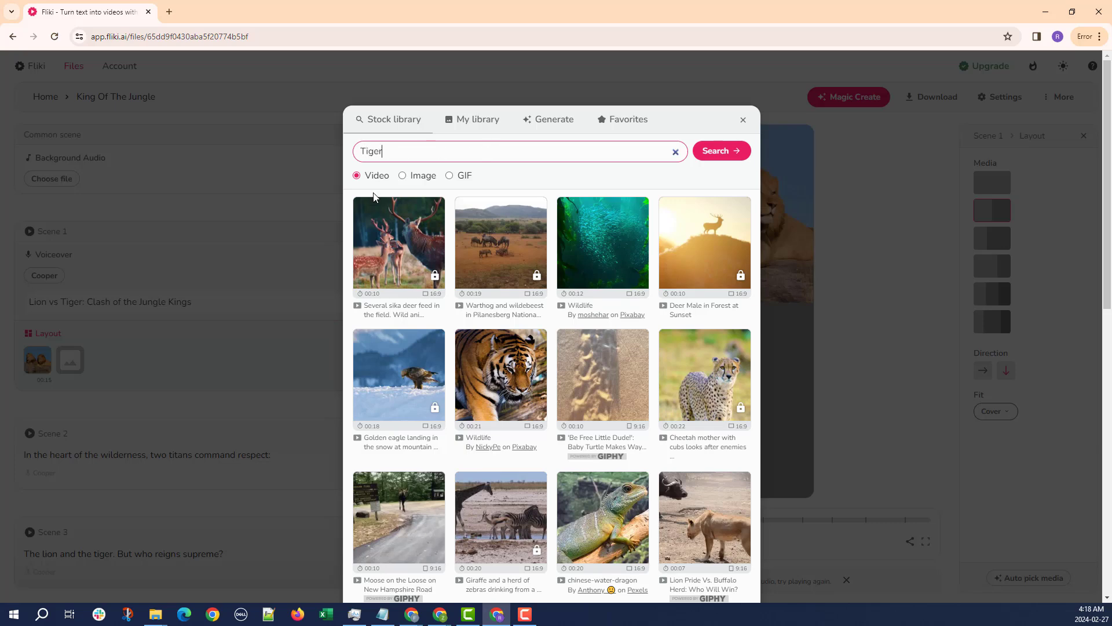
click(495, 372)
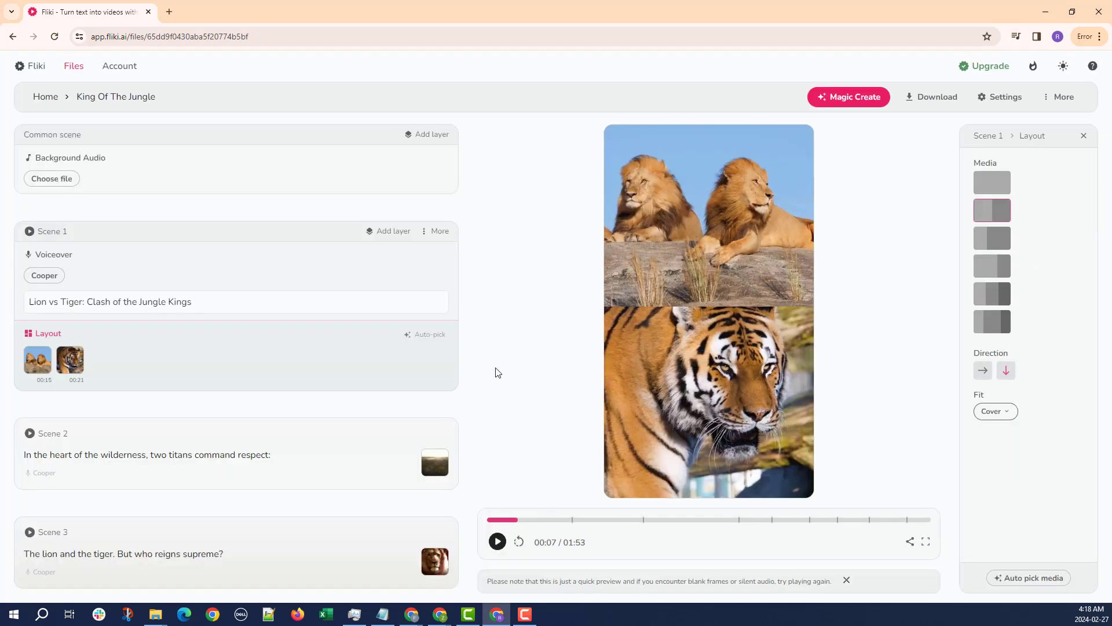
click(519, 541)
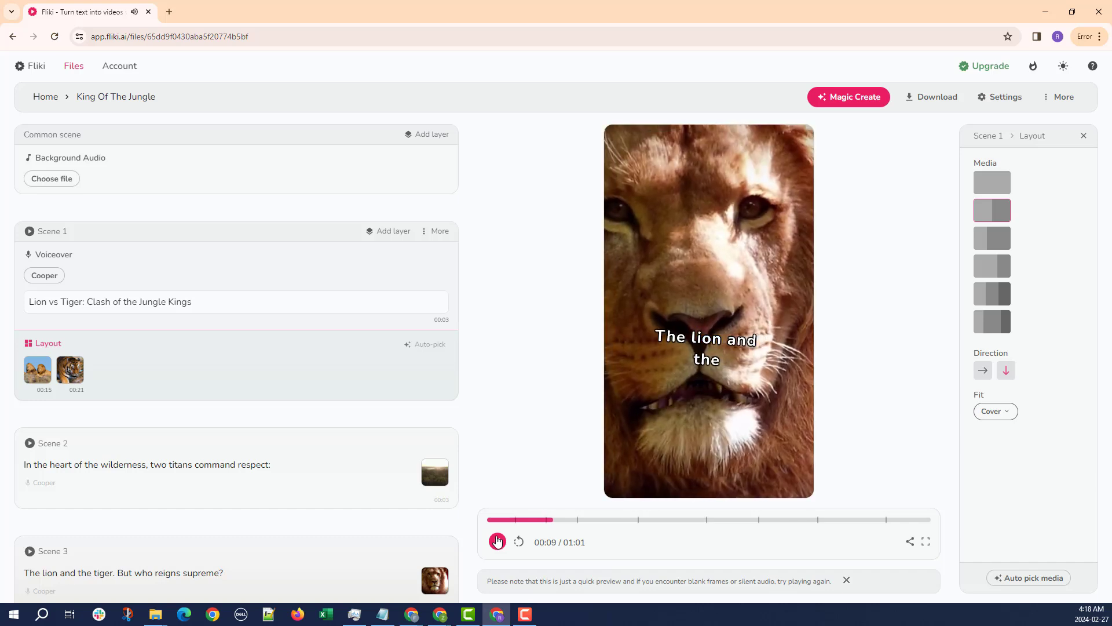
click(497, 541)
Split scene 3's layout into two vertically stacked media, add the "Rescued Tiger Stays Cool" video found by searching "tiger", and preview it.
scroll(259, 444, down, 3)
click(259, 437)
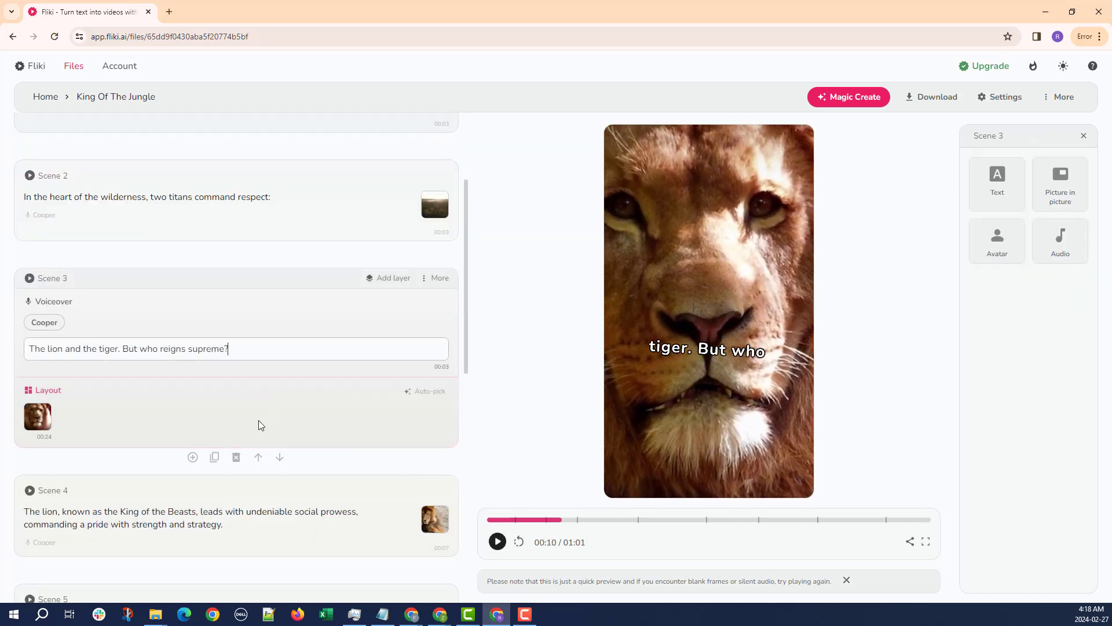
click(374, 423)
click(993, 214)
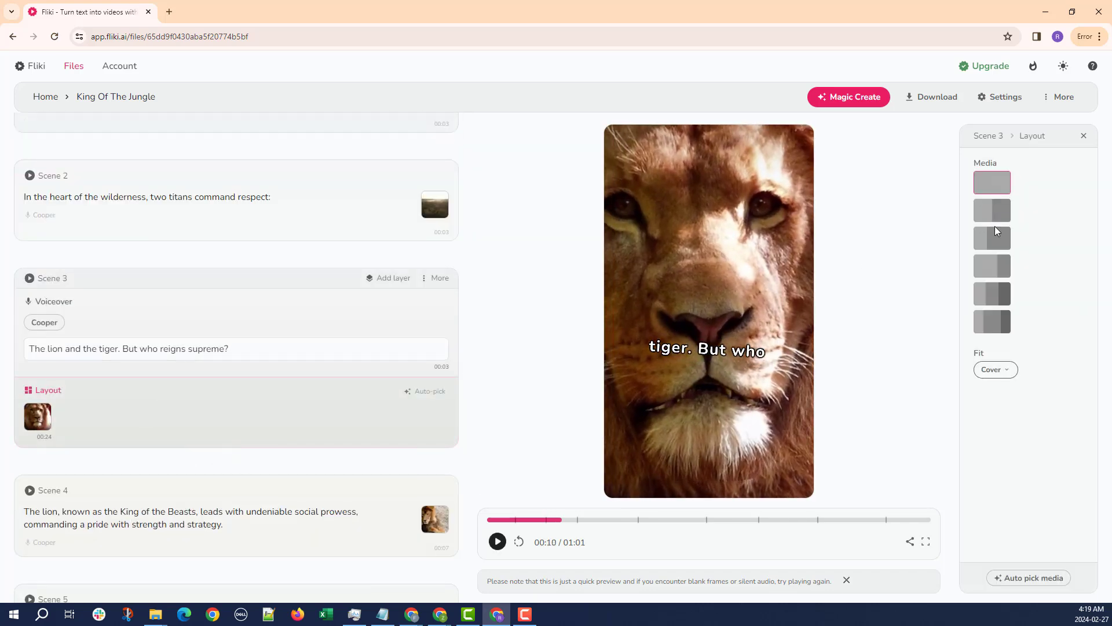
click(987, 370)
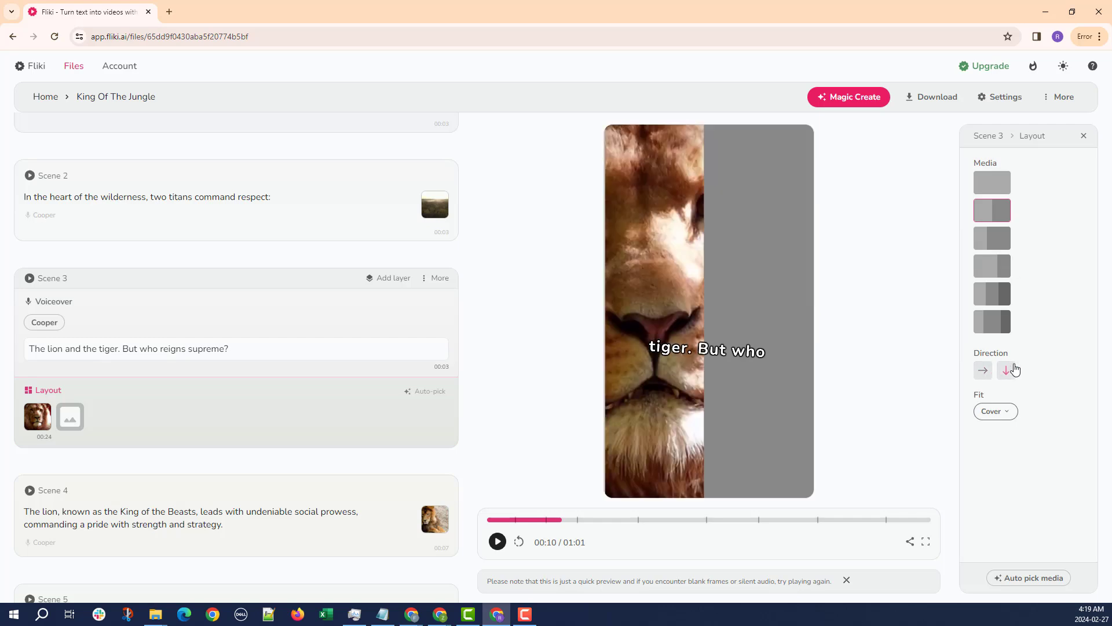
click(1008, 369)
click(77, 418)
text(tiger)
key(Return)
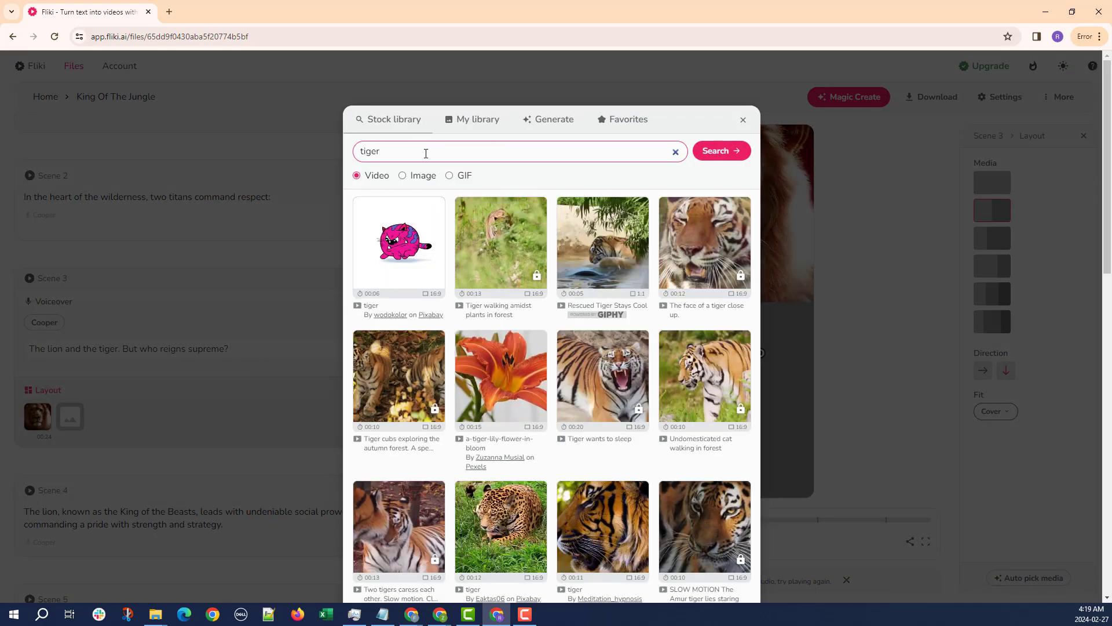
click(621, 259)
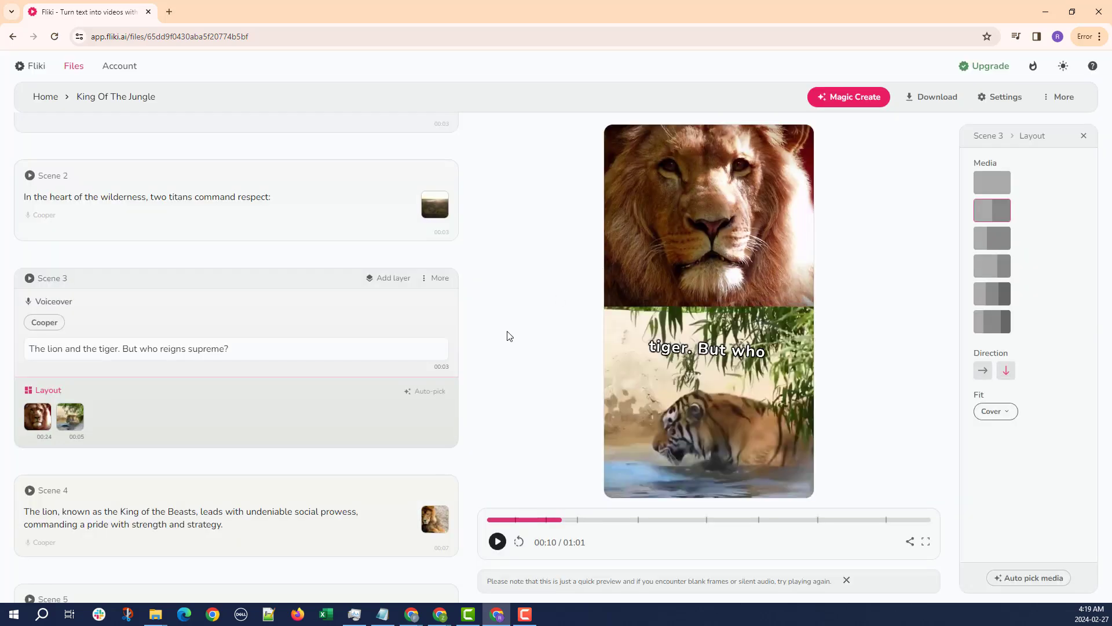
click(497, 541)
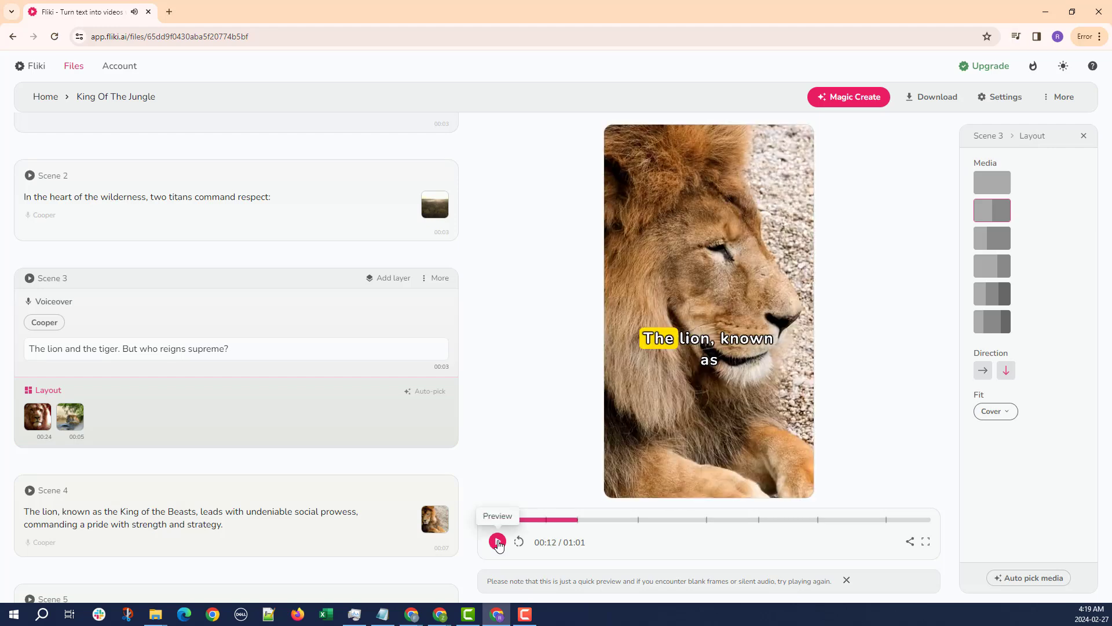
click(497, 541)
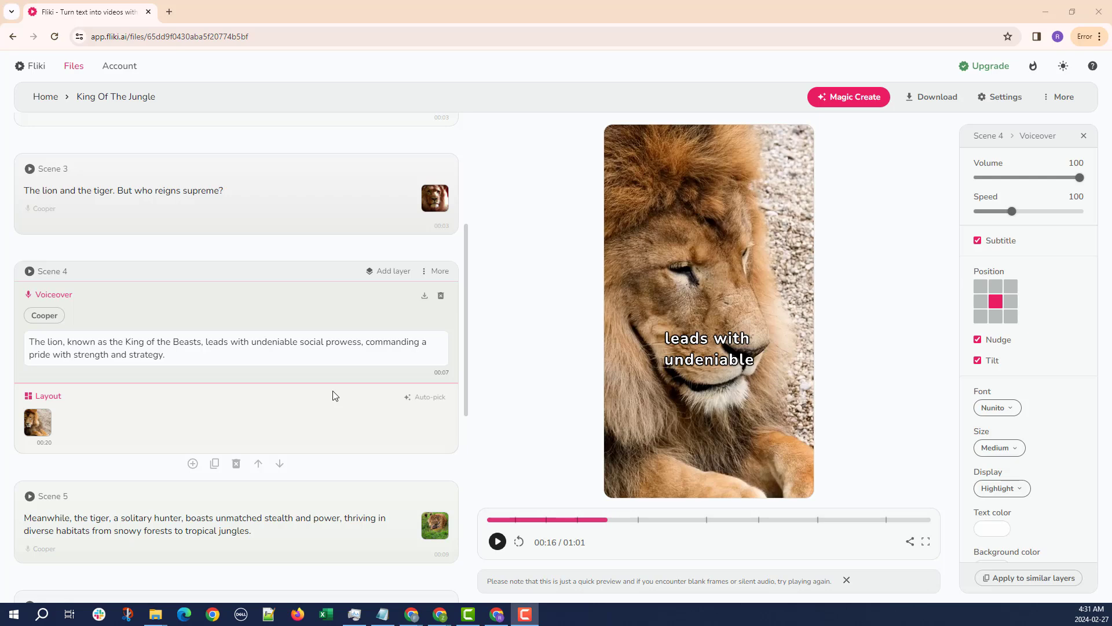
Set scene 5's media fit to Contain and replace its leopard clip with the 8-second tiger-in-grass video found by searching "tiger".
scroll(334, 393, down, 2)
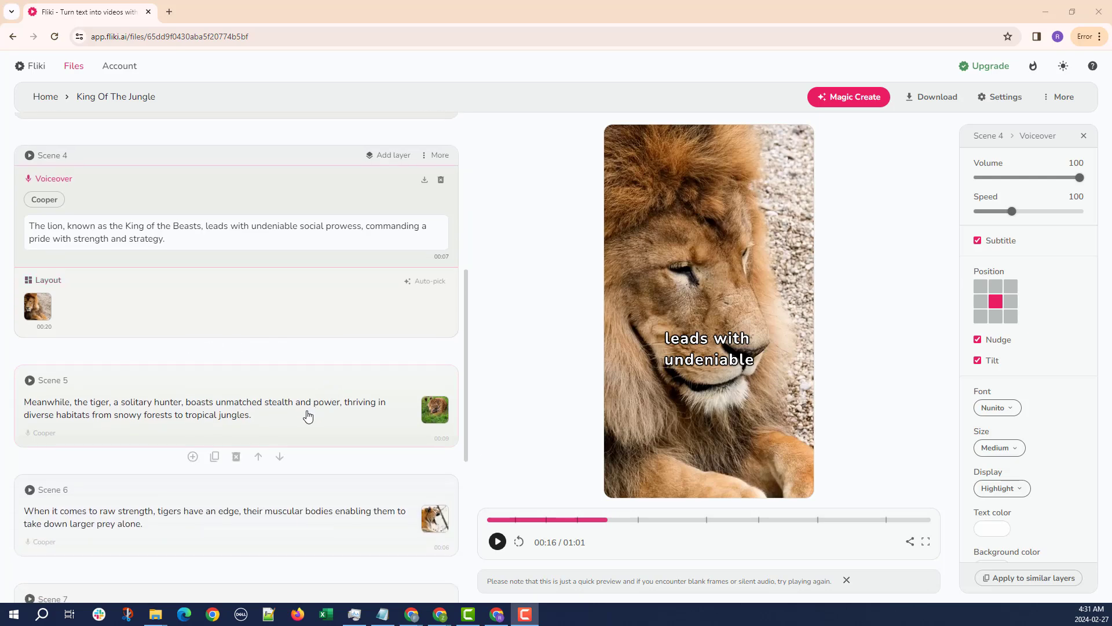
click(308, 416)
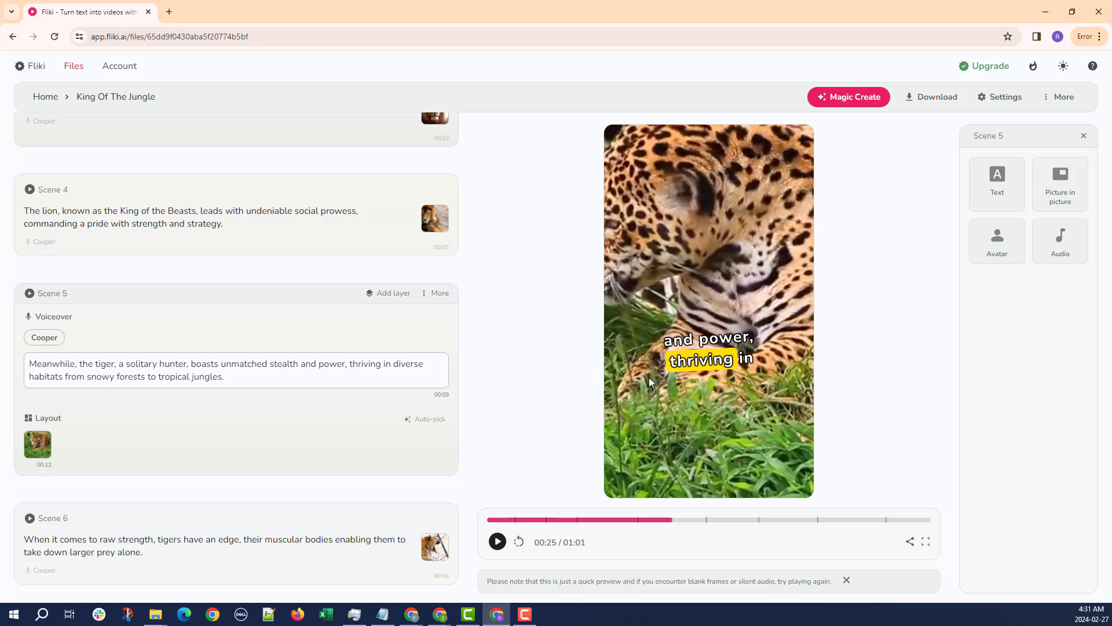
click(378, 408)
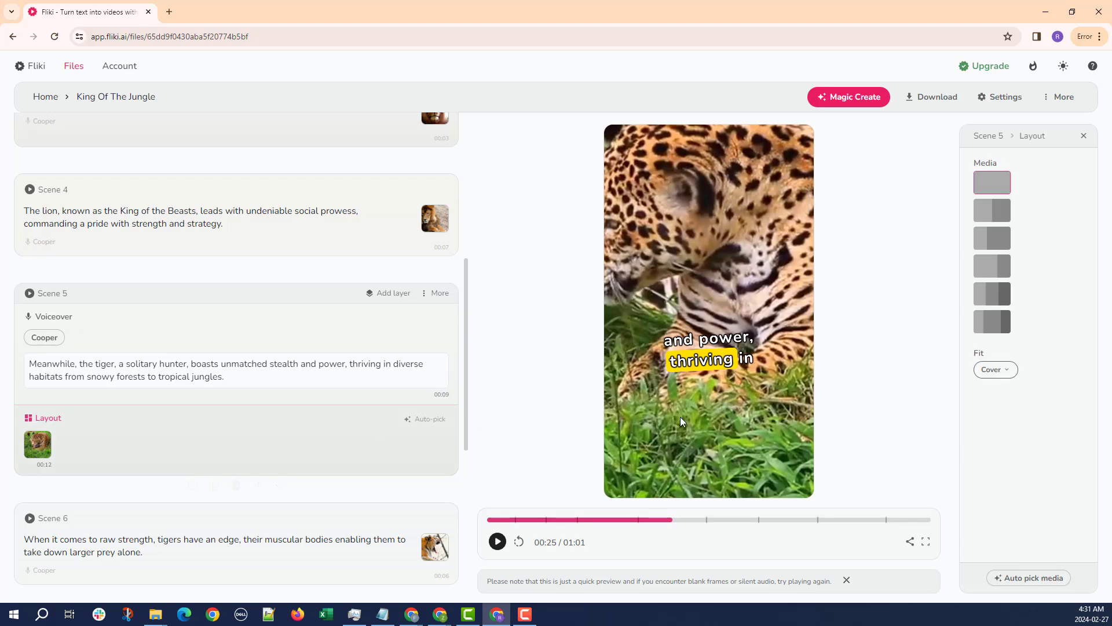
click(985, 374)
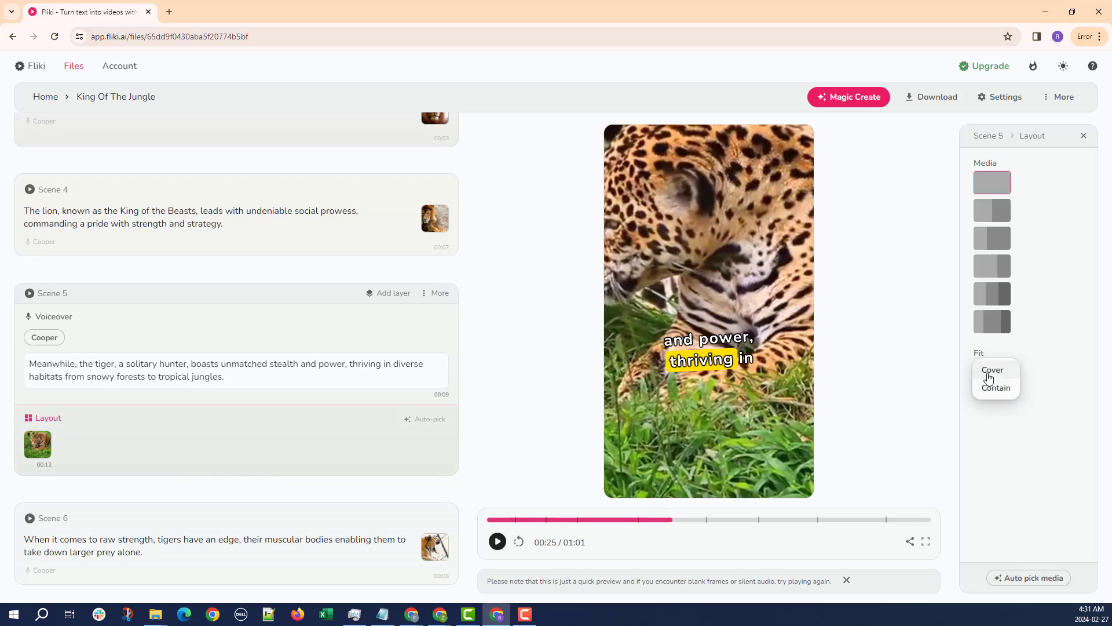
click(1007, 388)
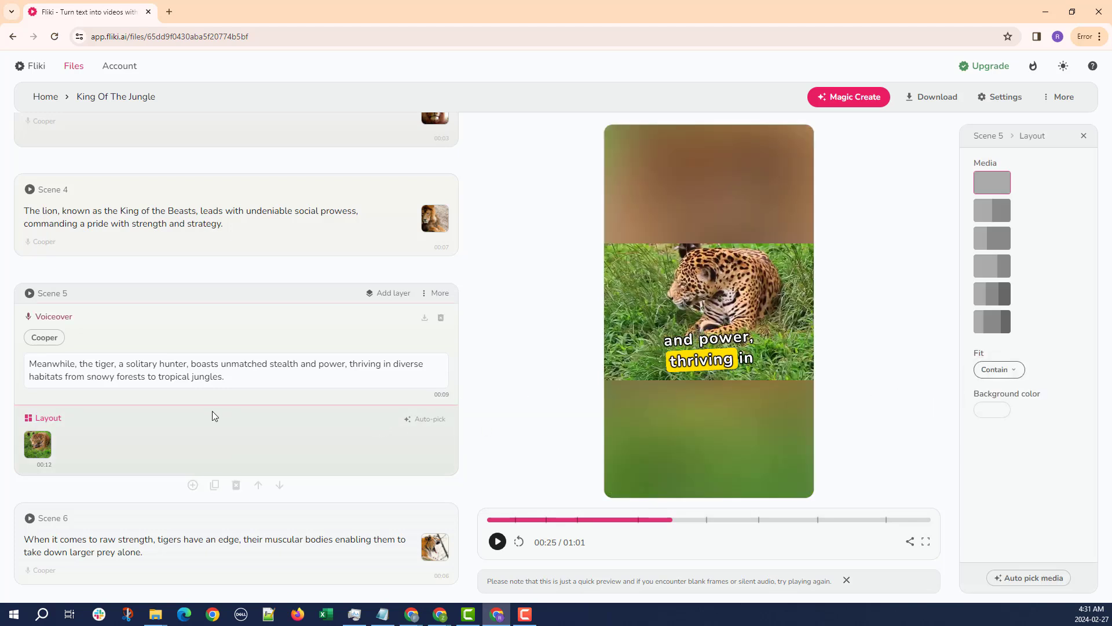
click(37, 443)
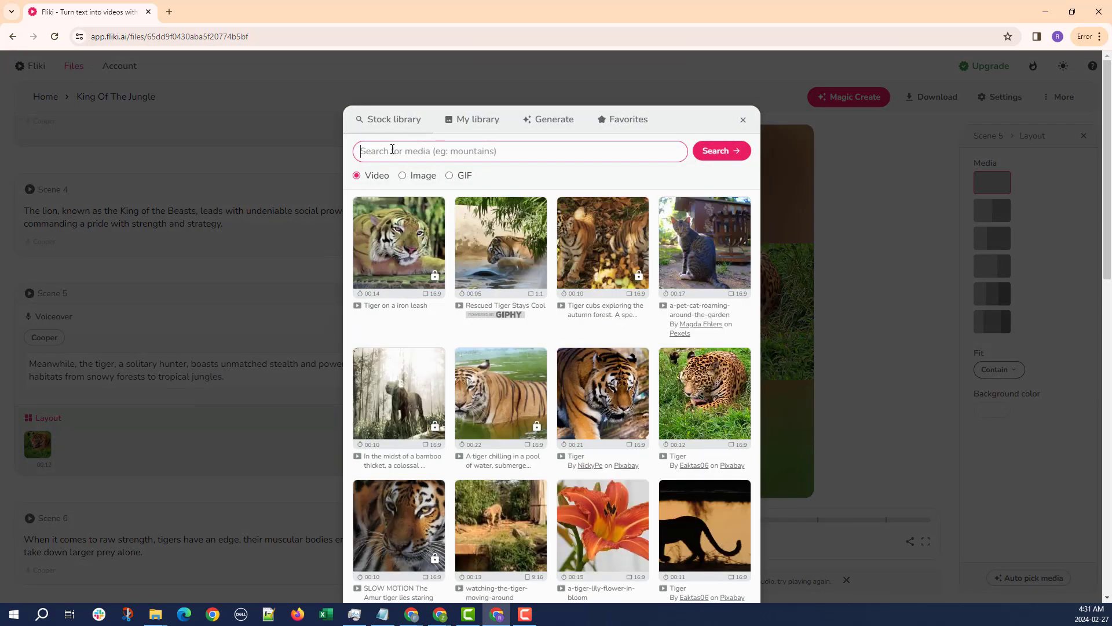
text(tiger)
key(Return)
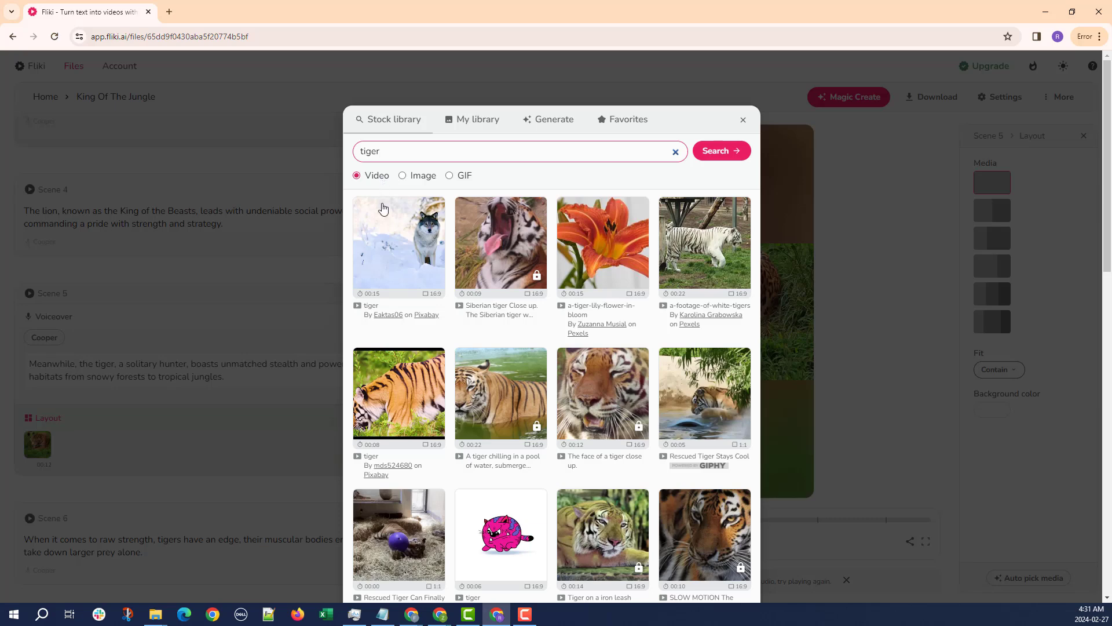
click(404, 392)
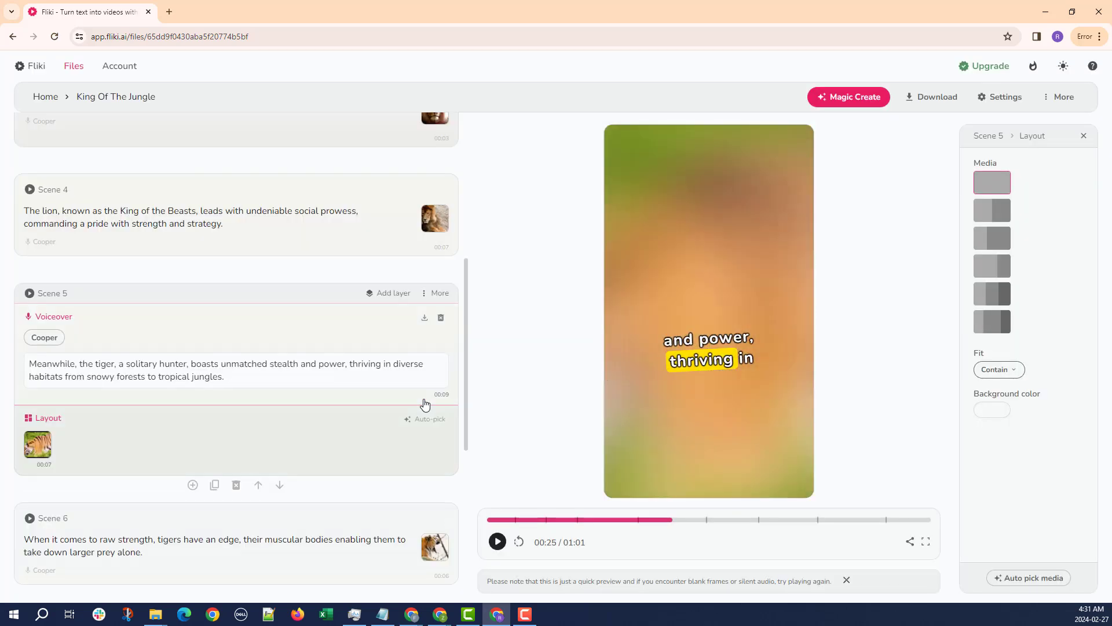
Add a picture-in-picture layer to scene 5 using the "Oh My God Wow GIF" found by searching stock GIFs for "wow".
click(389, 278)
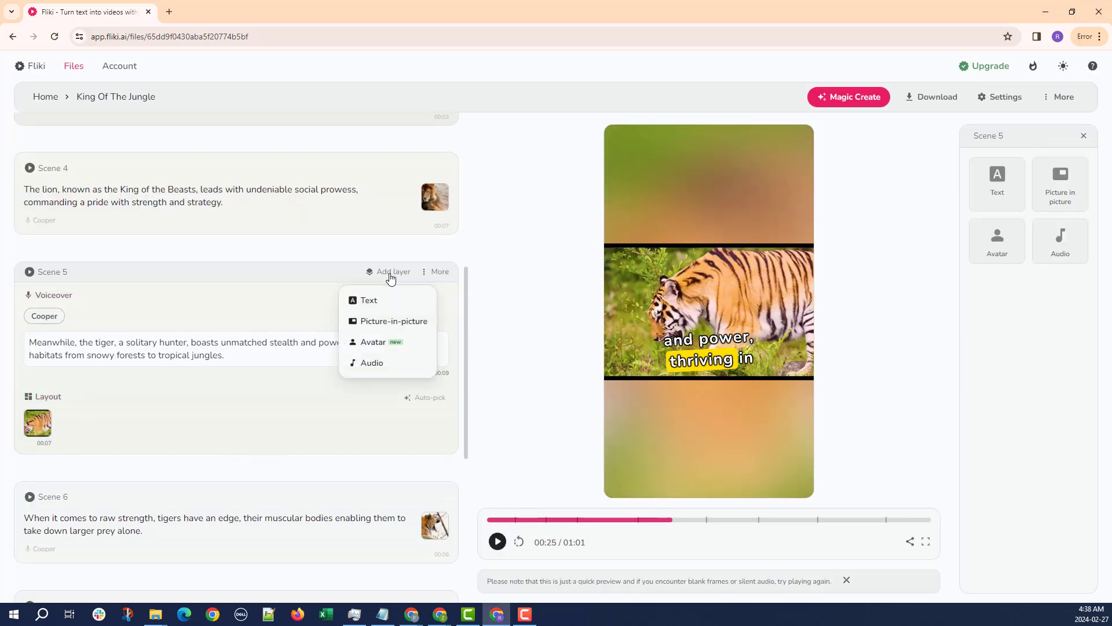
click(407, 326)
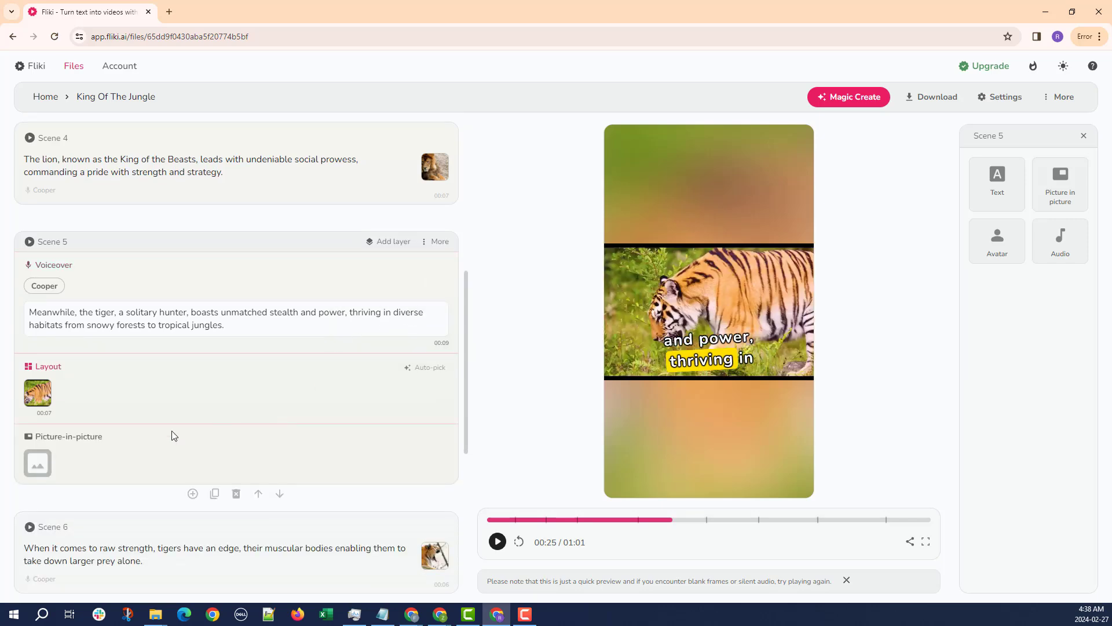
click(37, 464)
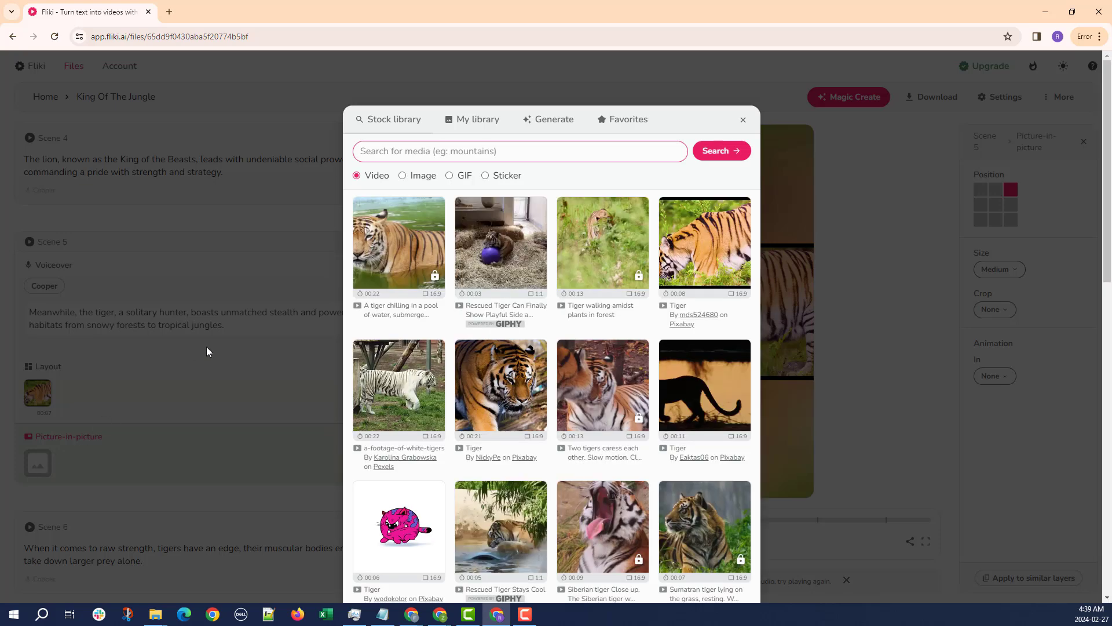
click(450, 176)
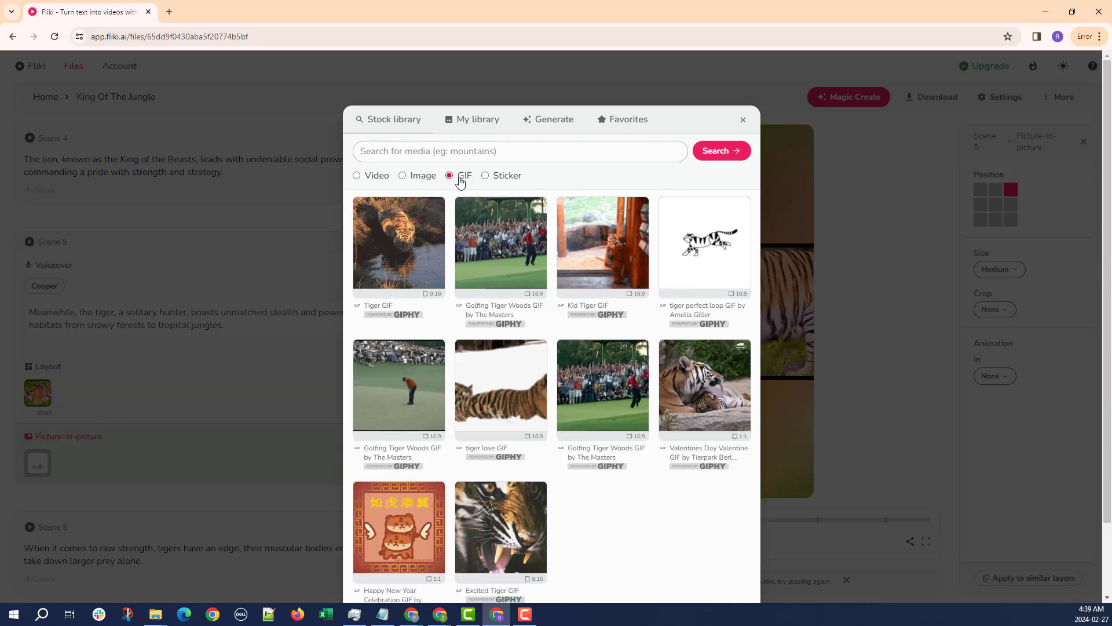
click(439, 153)
text(wow)
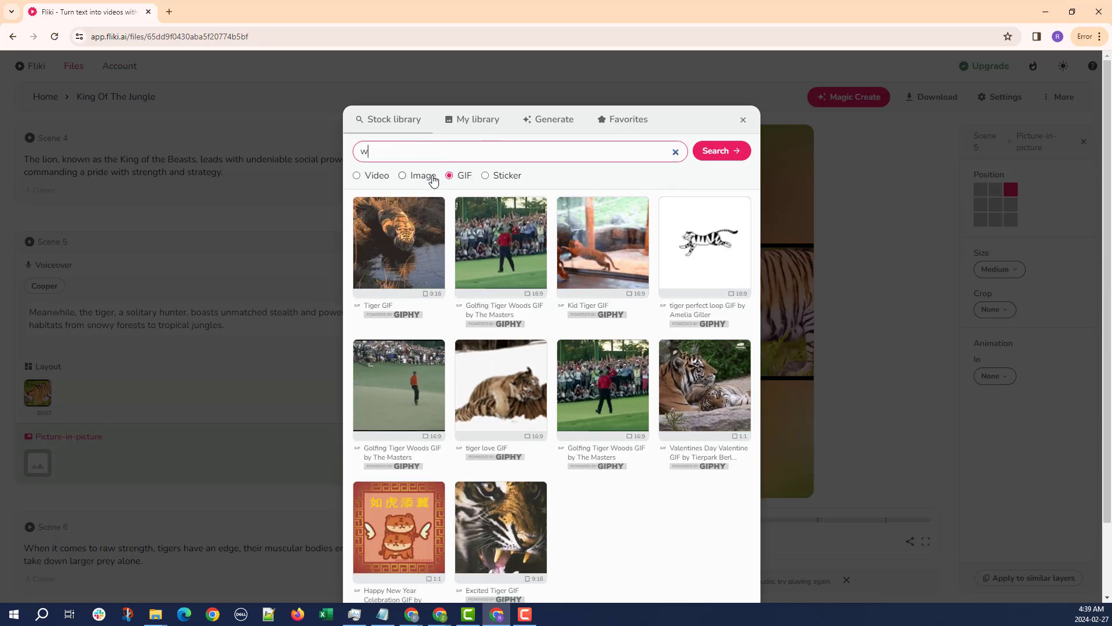
key(Return)
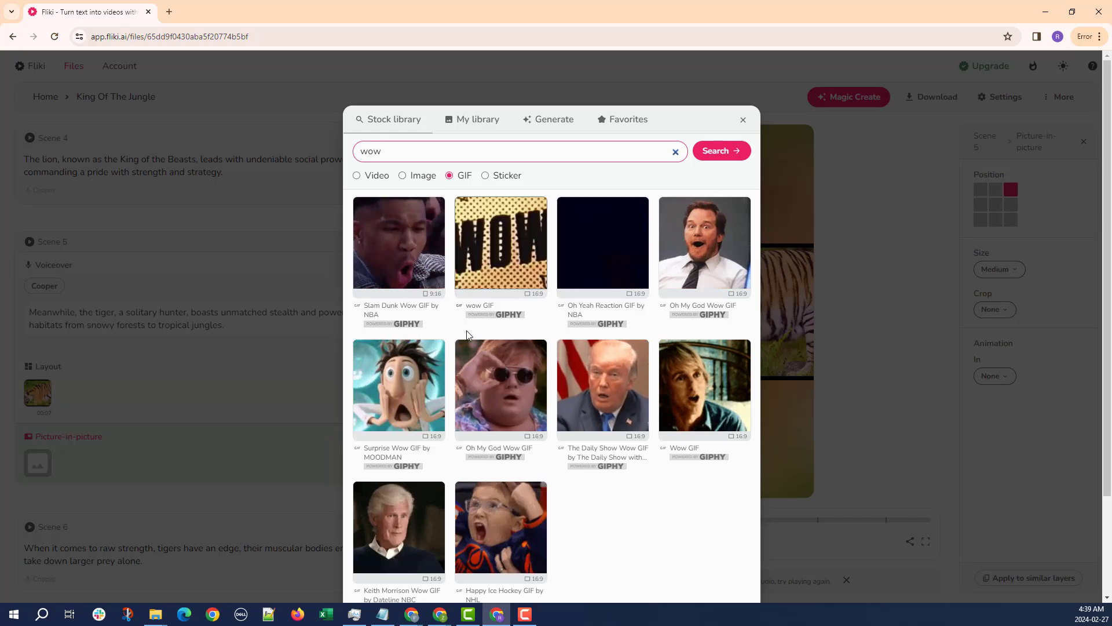
click(485, 395)
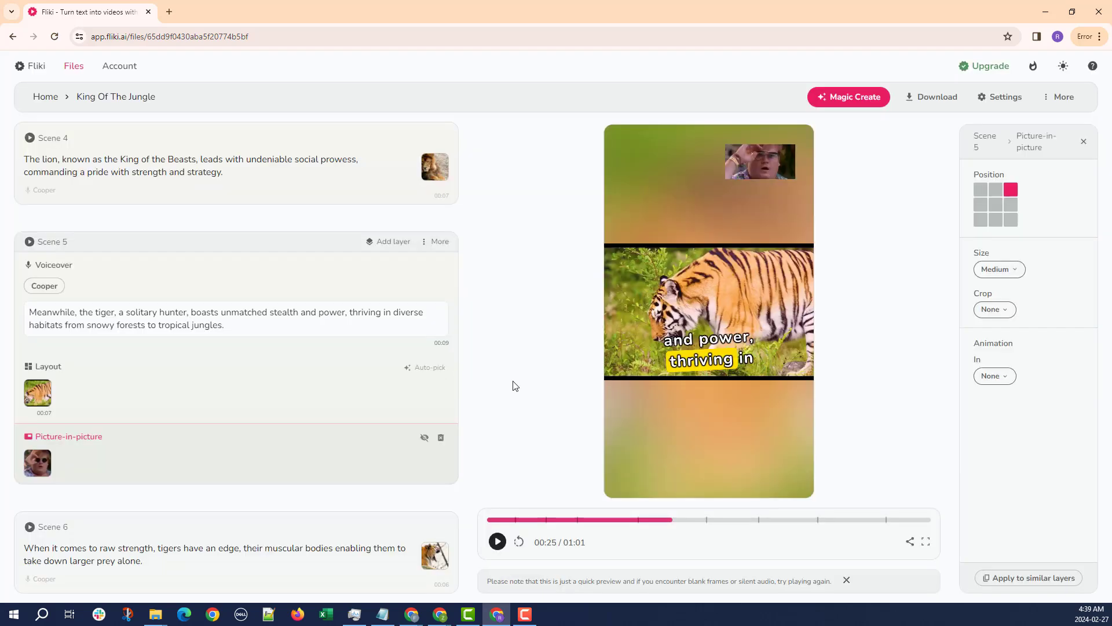
Position scene 5's picture-in-picture GIF at the top centre of the frame and open its size options.
click(996, 191)
click(1015, 273)
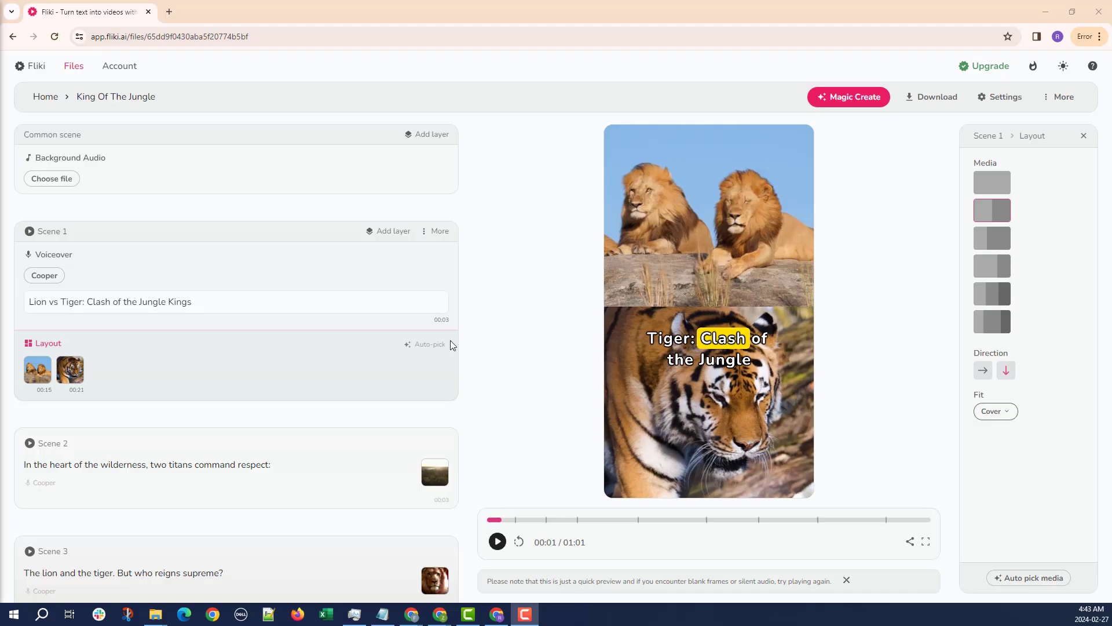
Try scene 1's subtitles at the top centre and bottom centre, restore the middle position, and turn off Nudge.
click(295, 301)
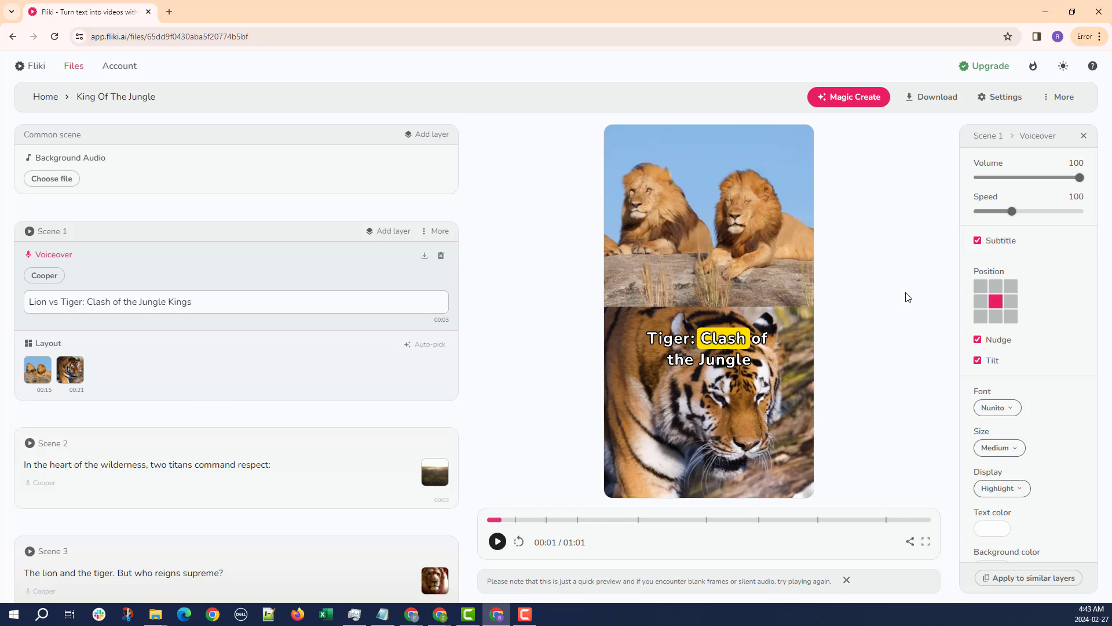
click(995, 287)
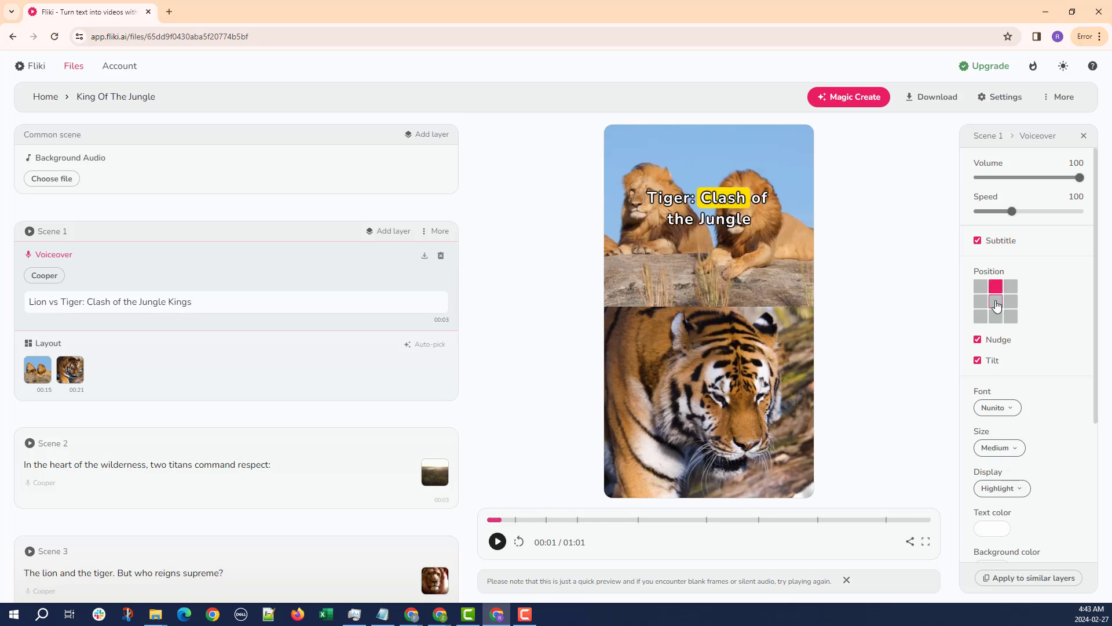
click(998, 317)
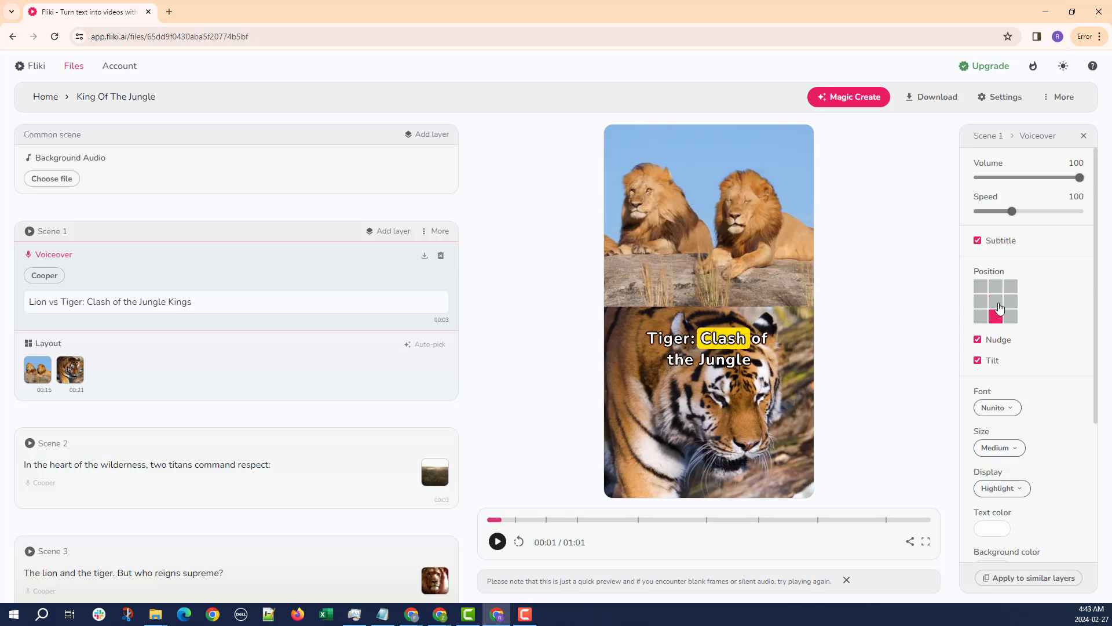
click(996, 288)
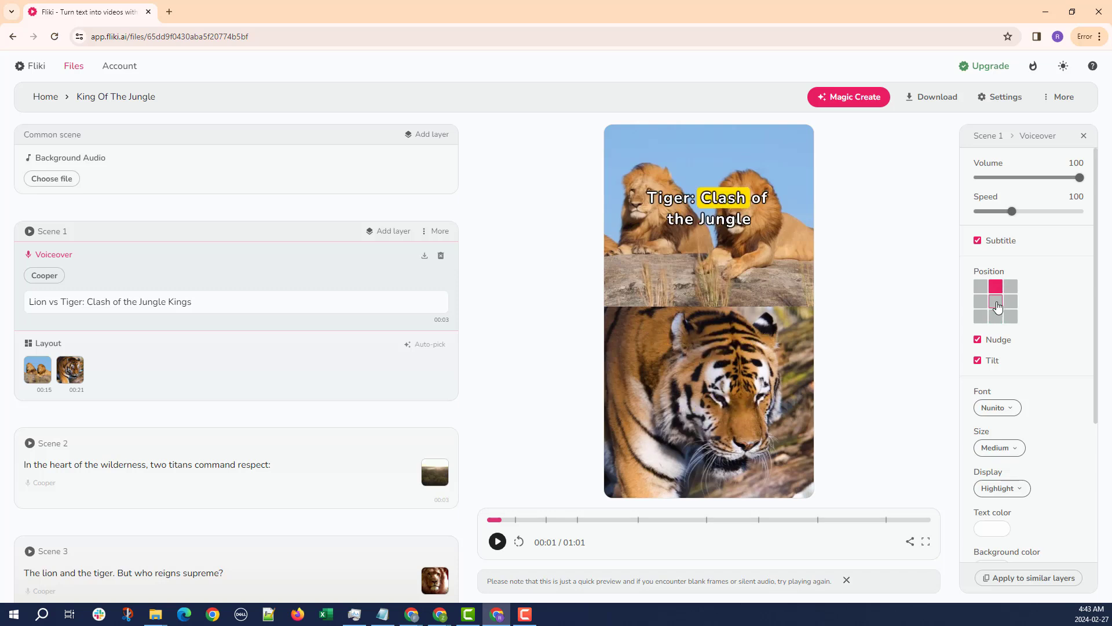
click(997, 302)
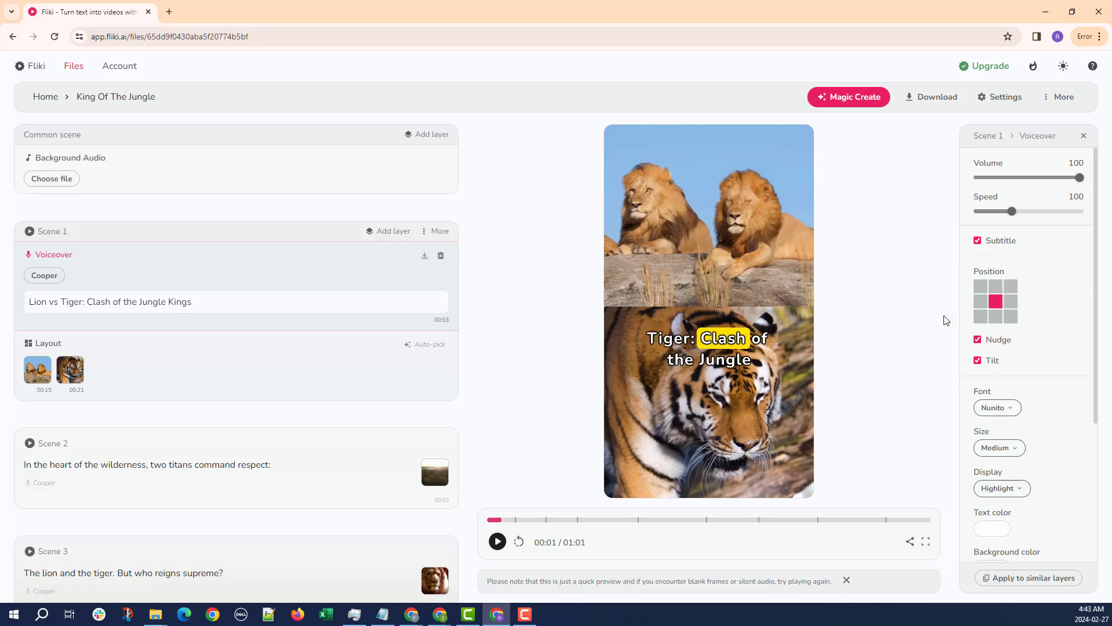
click(1000, 341)
Set scene 1's subtitle font to Roboto with the size at Medium.
scroll(997, 342, down, 2)
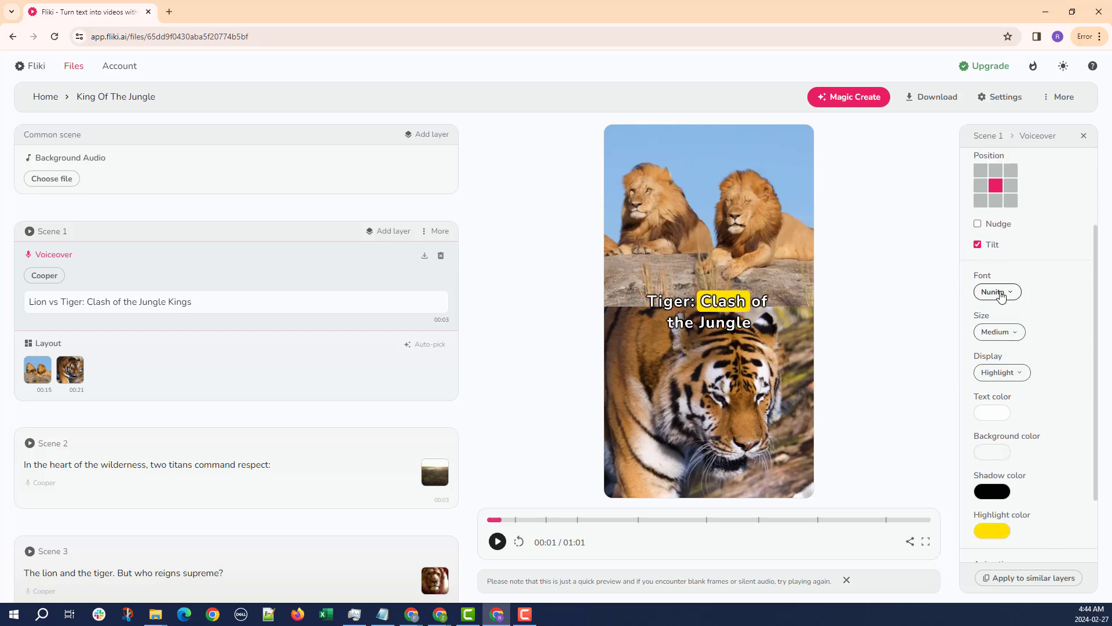
click(993, 291)
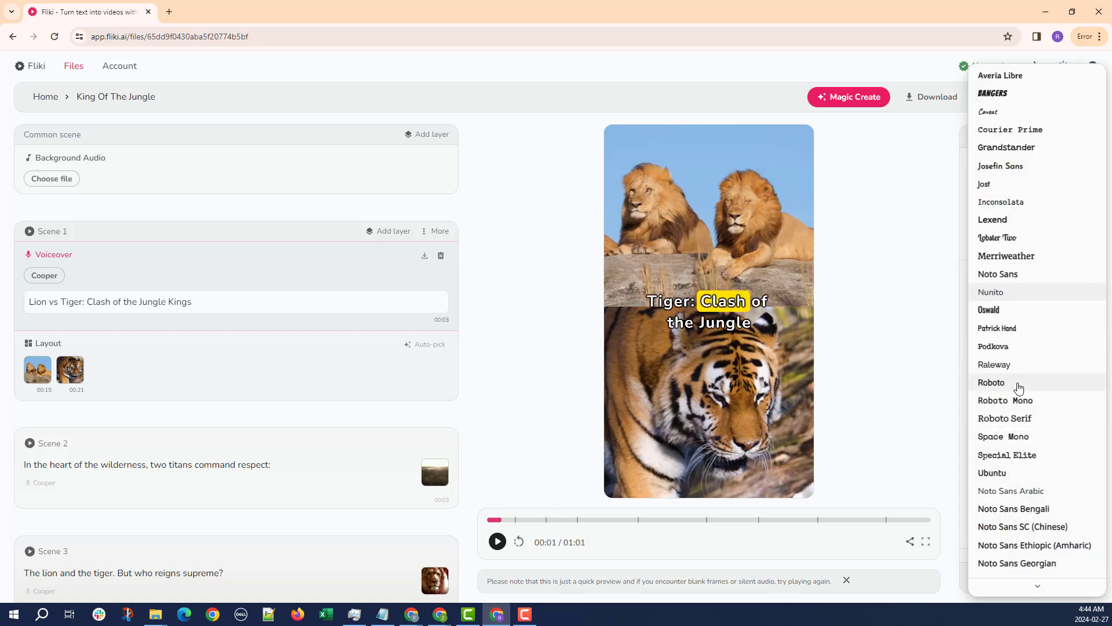
click(1017, 383)
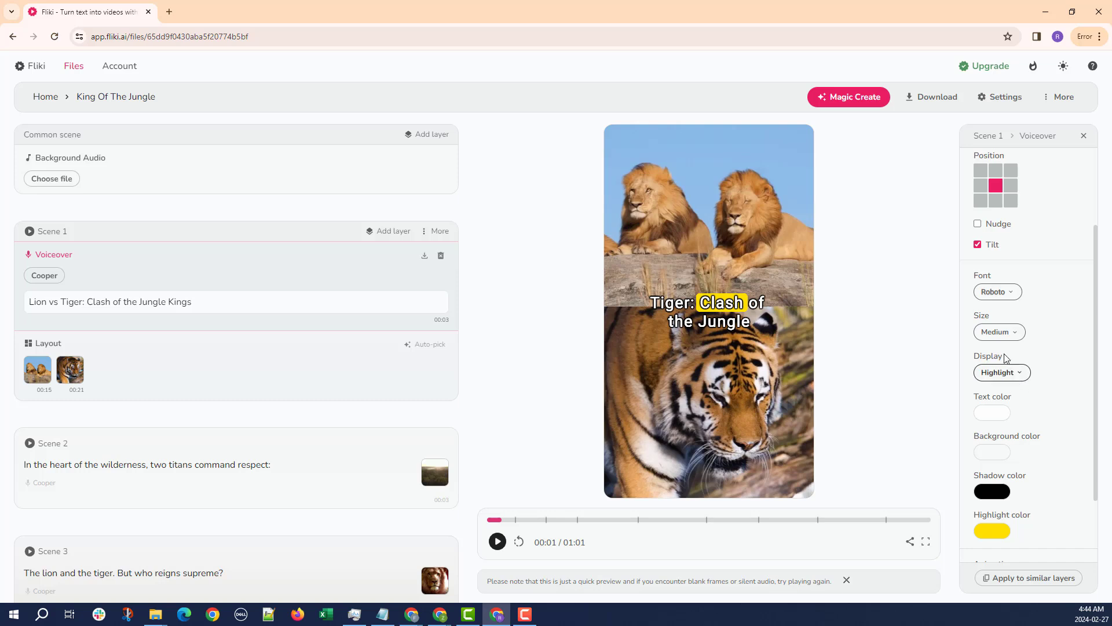
click(1002, 332)
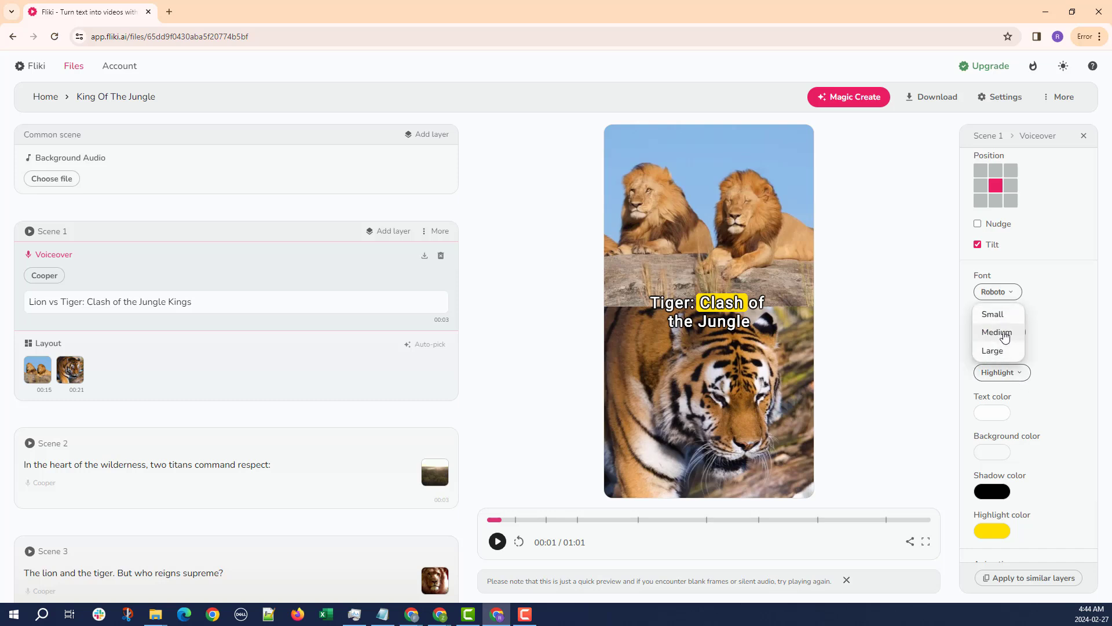
click(1005, 335)
Try the Phrase and Word display styles for scene 1's subtitles and return to Highlight.
click(1019, 374)
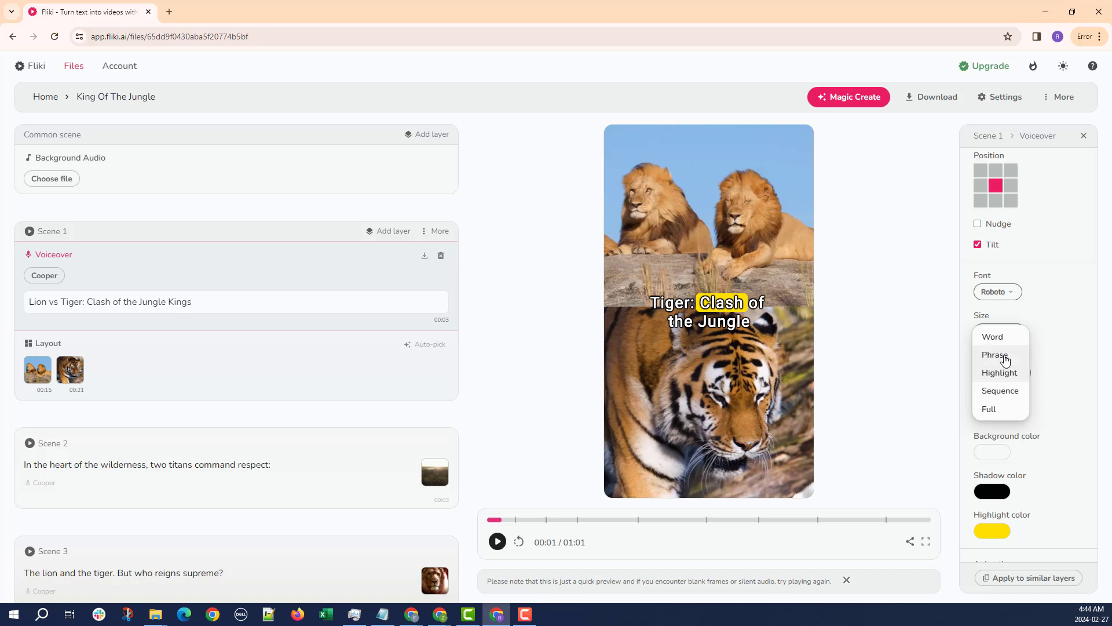
click(1005, 359)
click(1004, 373)
click(1003, 358)
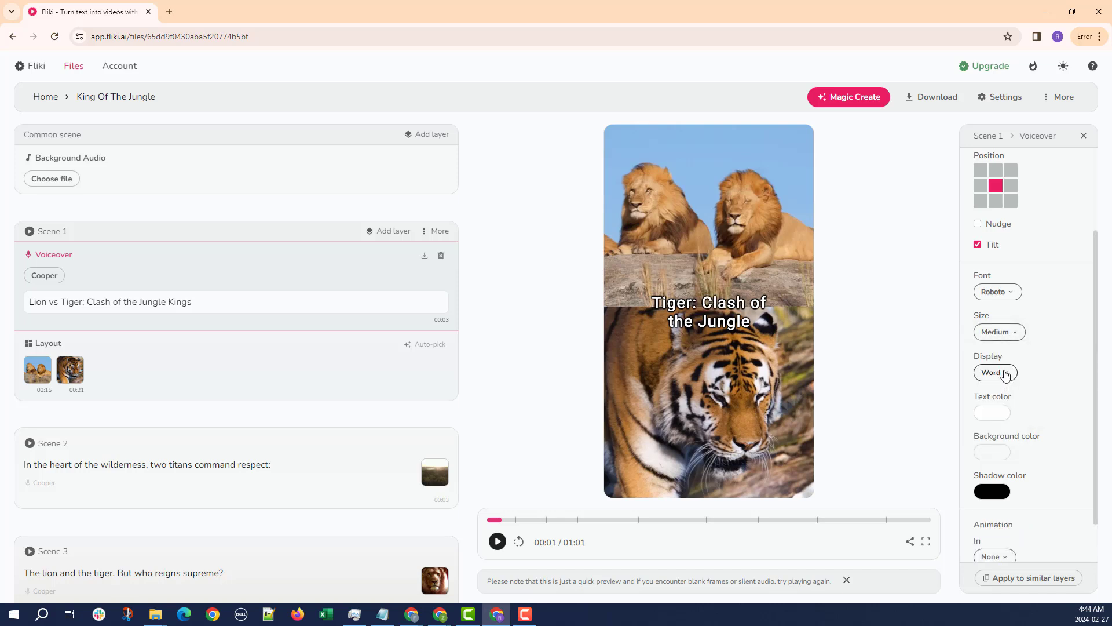
click(1005, 373)
click(1005, 407)
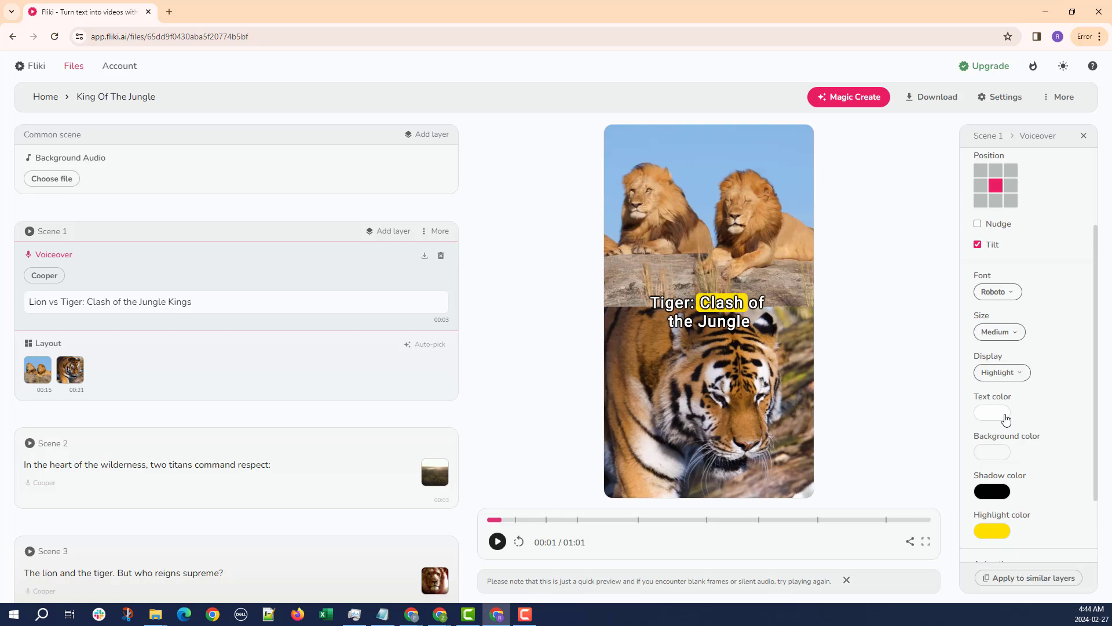
Change the highlight color of scene 1's subtitles to red, #ff1800ff.
scroll(999, 422, down, 1)
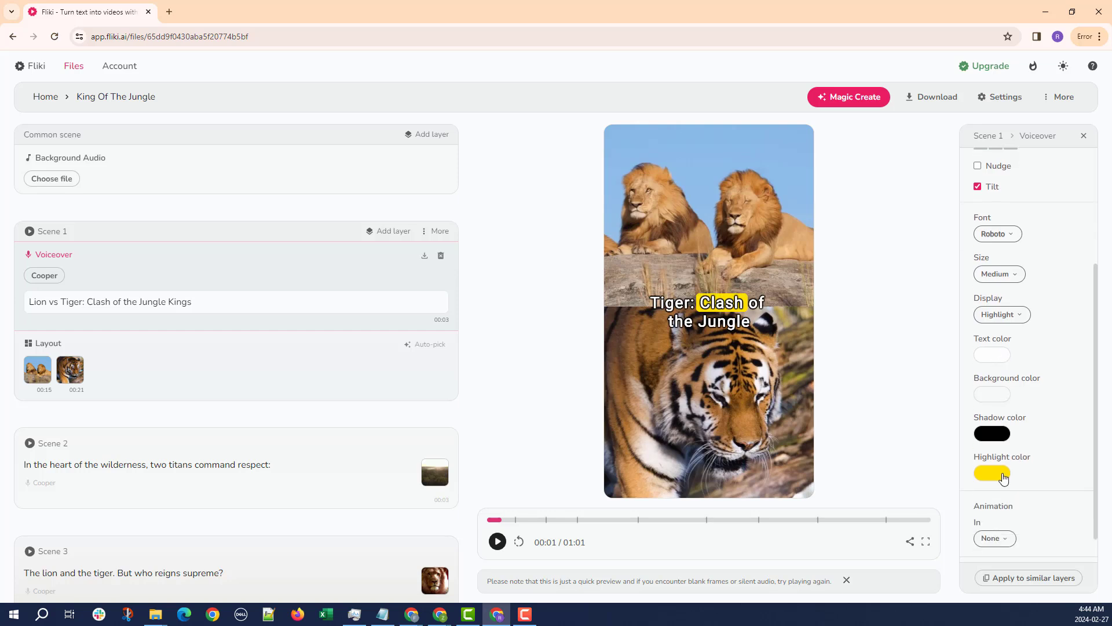
click(1004, 475)
drag(980, 424, 967, 425)
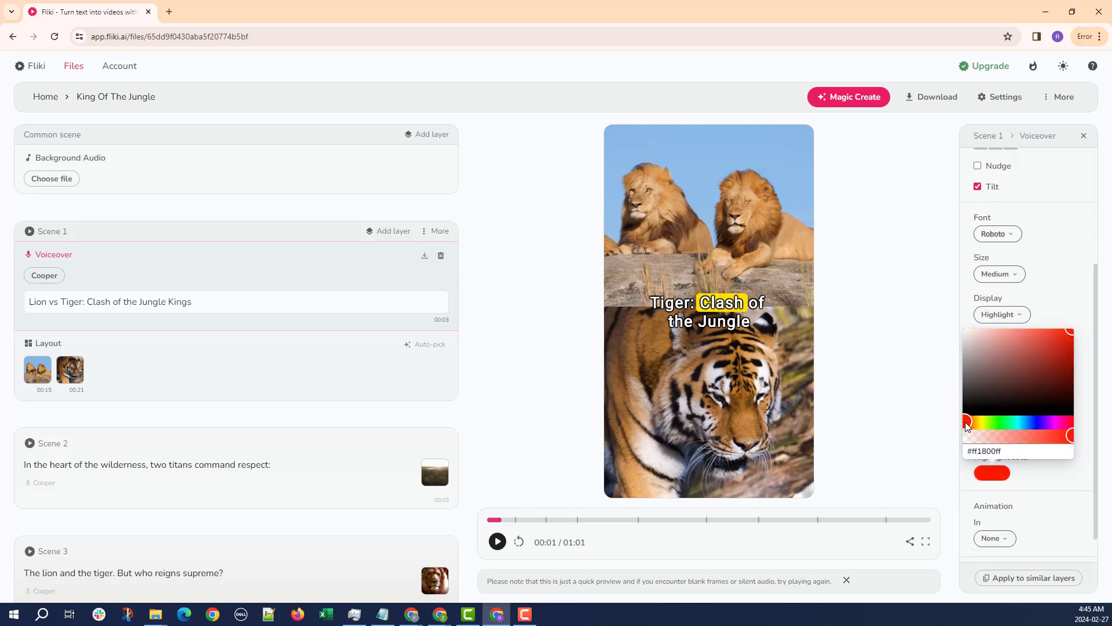
click(1005, 478)
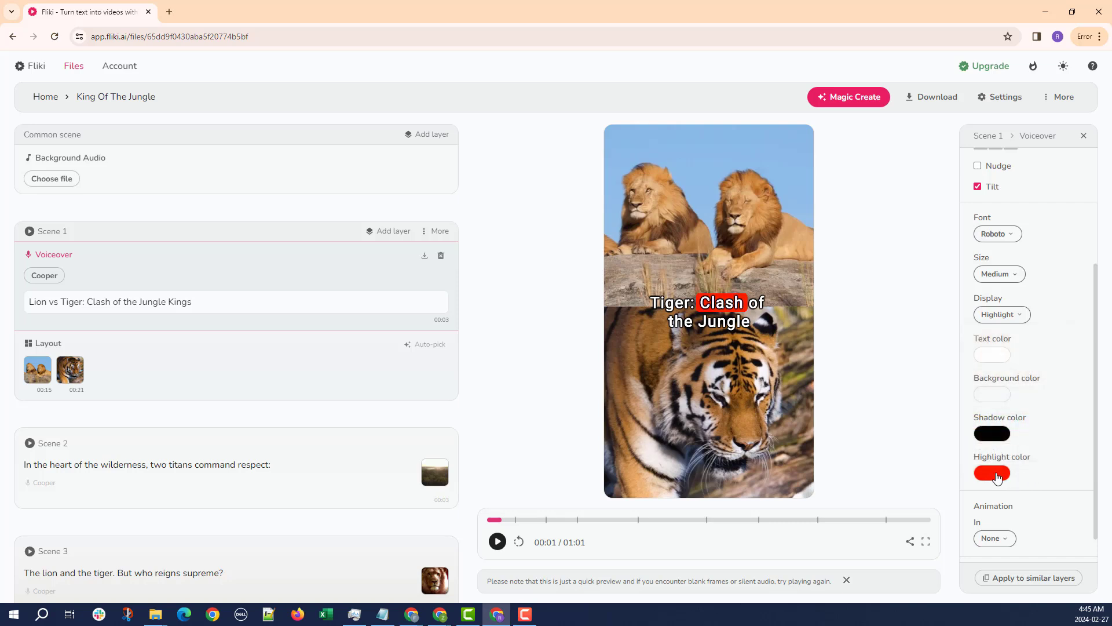
Set the highlight color of scene 1's subtitles to yellow, #ffef00ff.
click(997, 477)
drag(968, 426, 980, 421)
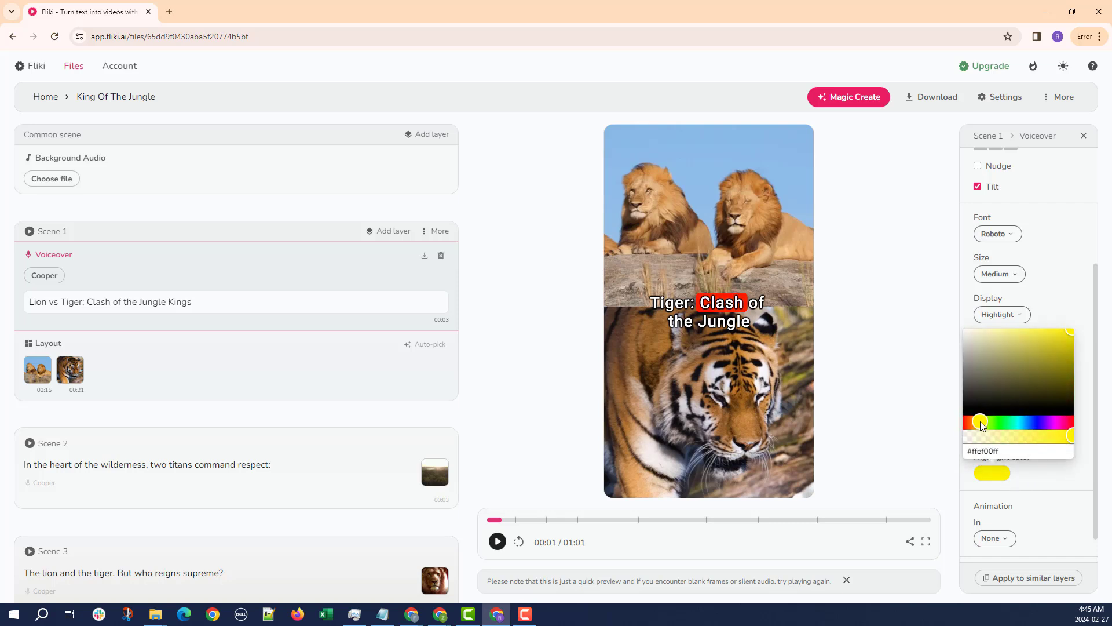
click(996, 473)
Set the entrance animation of scene 1's subtitles to Slide up.
scroll(999, 451, down, 1)
click(1005, 504)
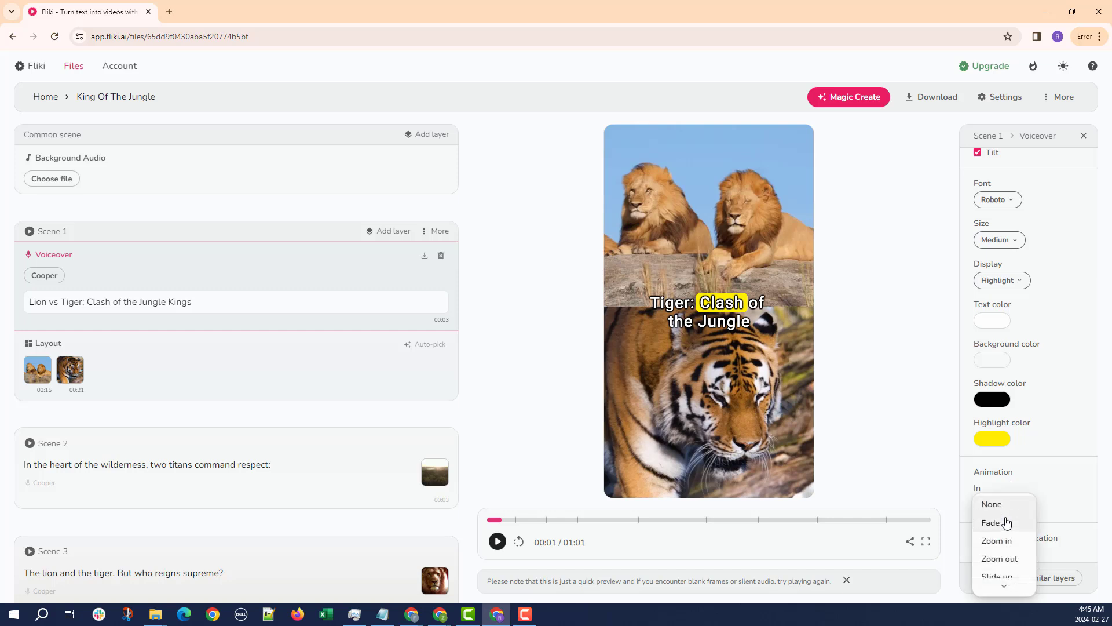
mouse_move(1007, 583)
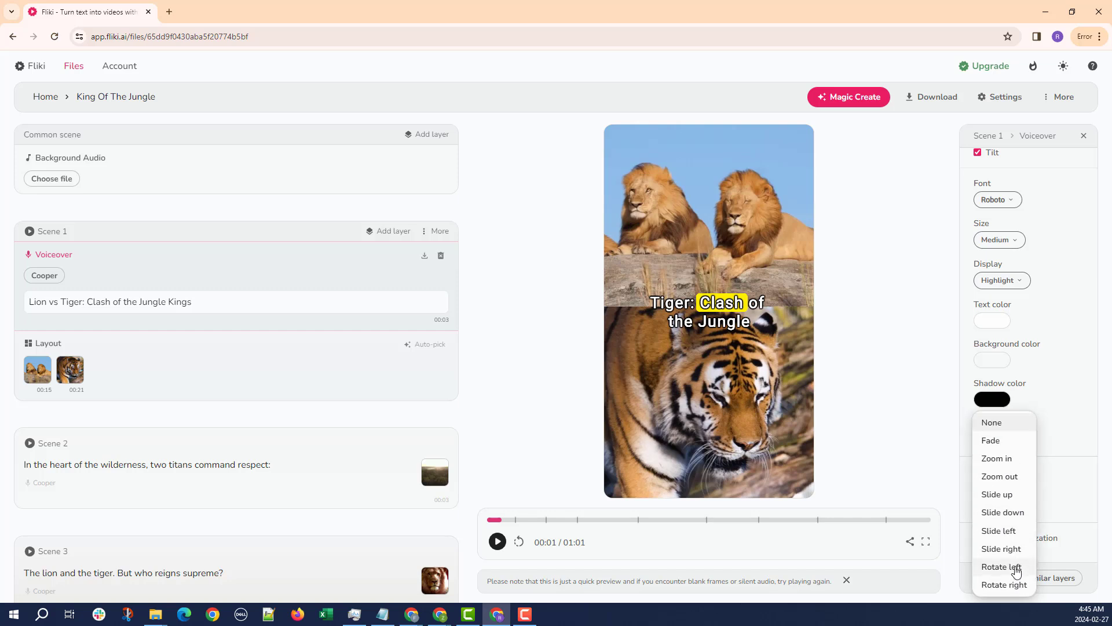
click(1003, 495)
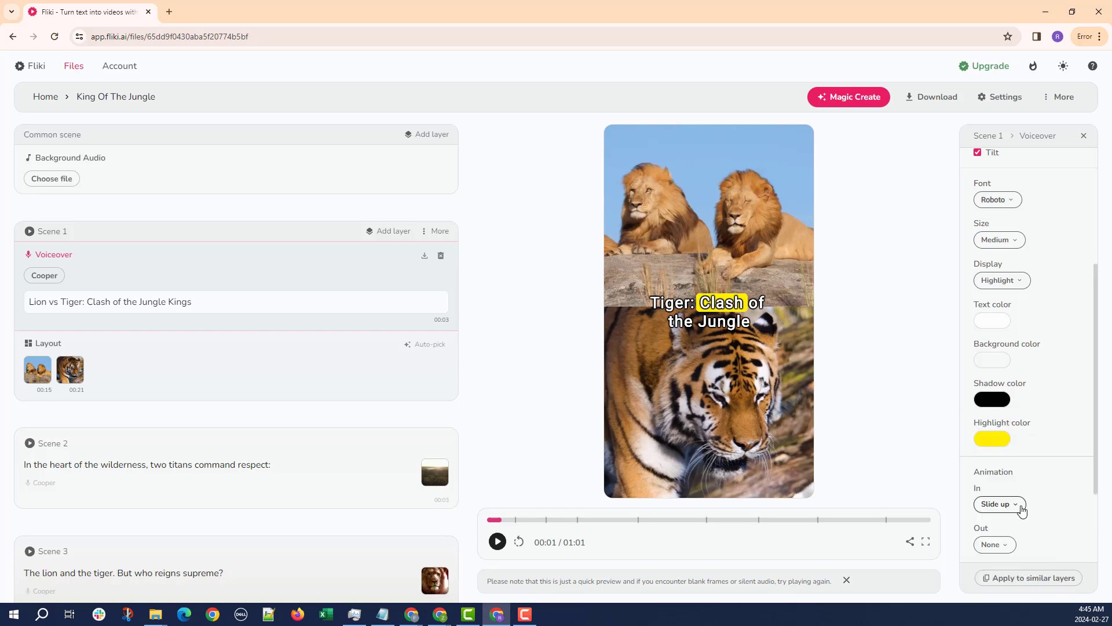
Enable audio visualization at the bottom of scene 1's frame and copy the voiceover settings to all voiceover layers in the file.
scroll(1025, 511, down, 2)
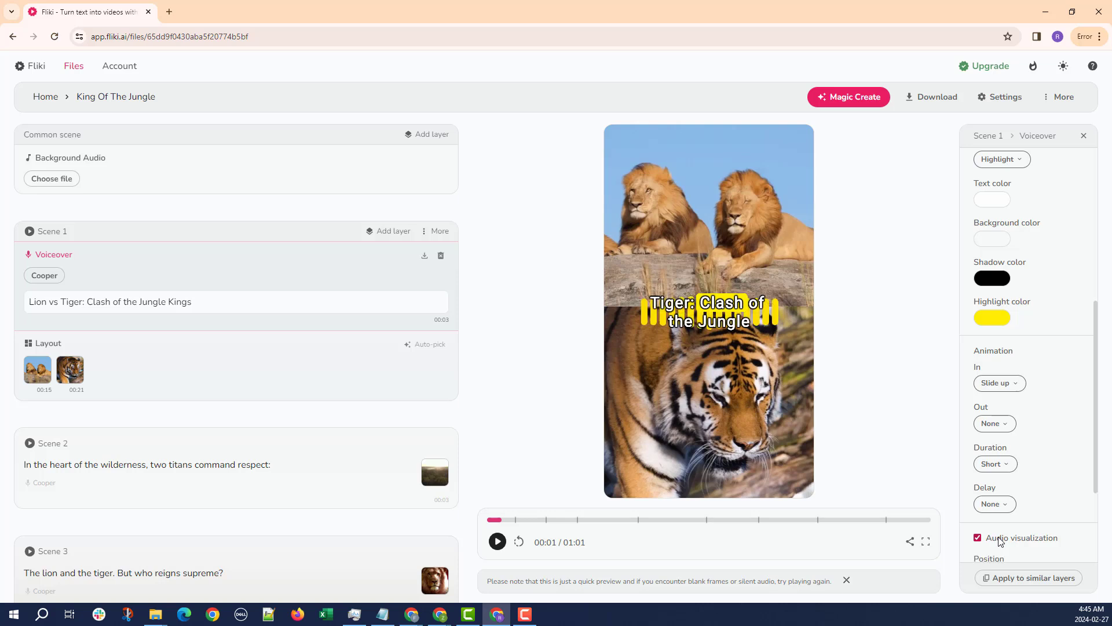
scroll(997, 494, down, 2)
click(982, 459)
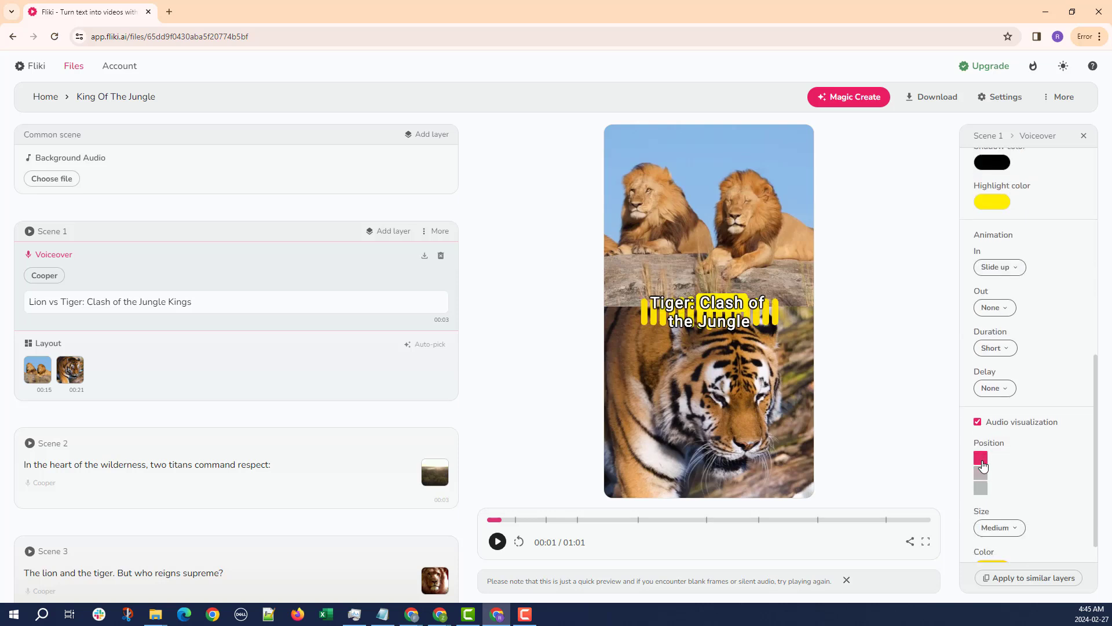
click(981, 488)
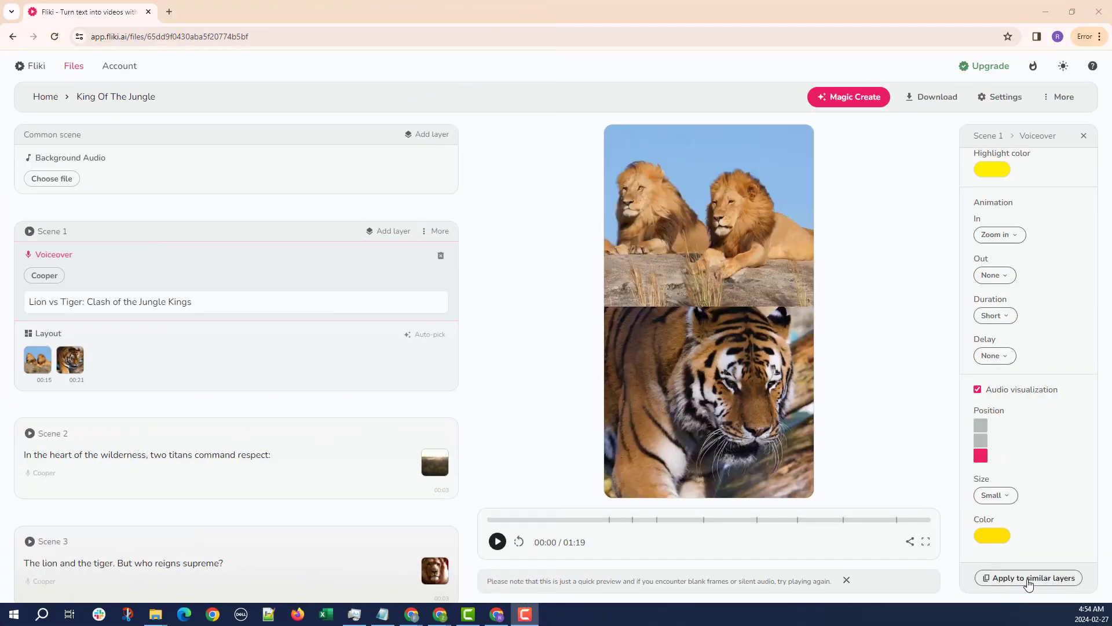
click(1027, 579)
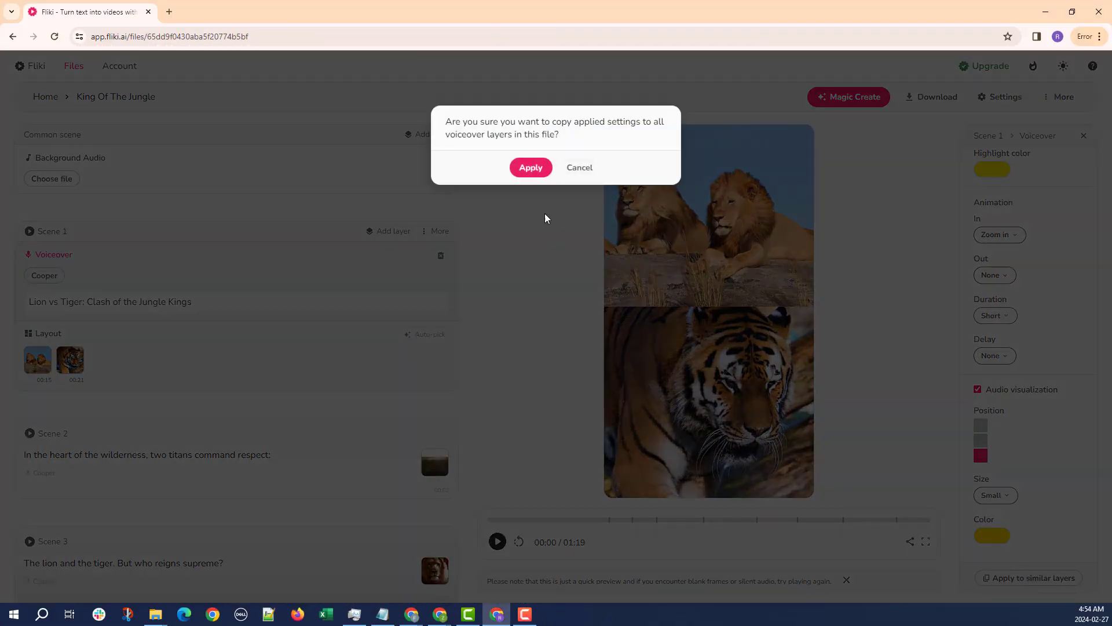
click(530, 168)
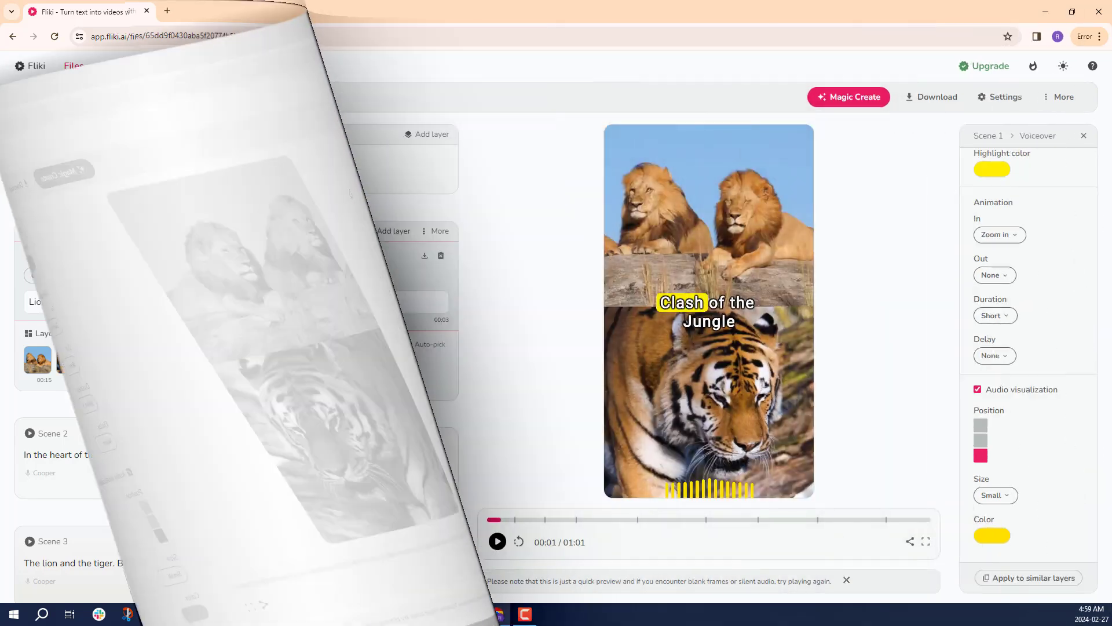
Move scene 5's subtitles to the bottom centre position and turn on Nudge.
scroll(373, 418, down, 4)
scroll(374, 420, down, 5)
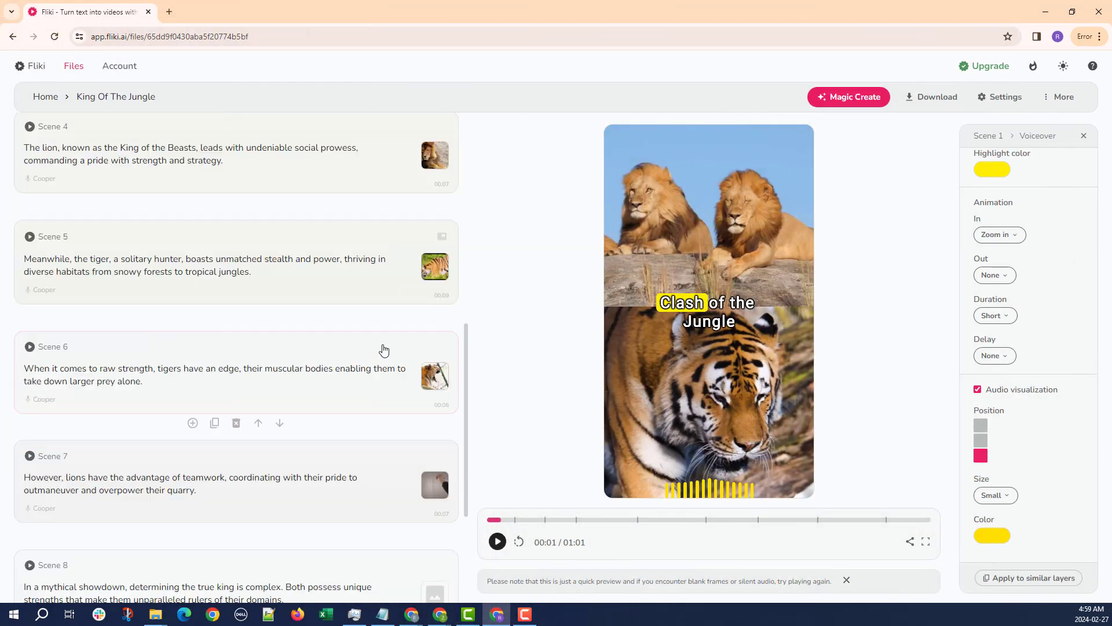
scroll(382, 350, up, 3)
click(382, 392)
click(342, 320)
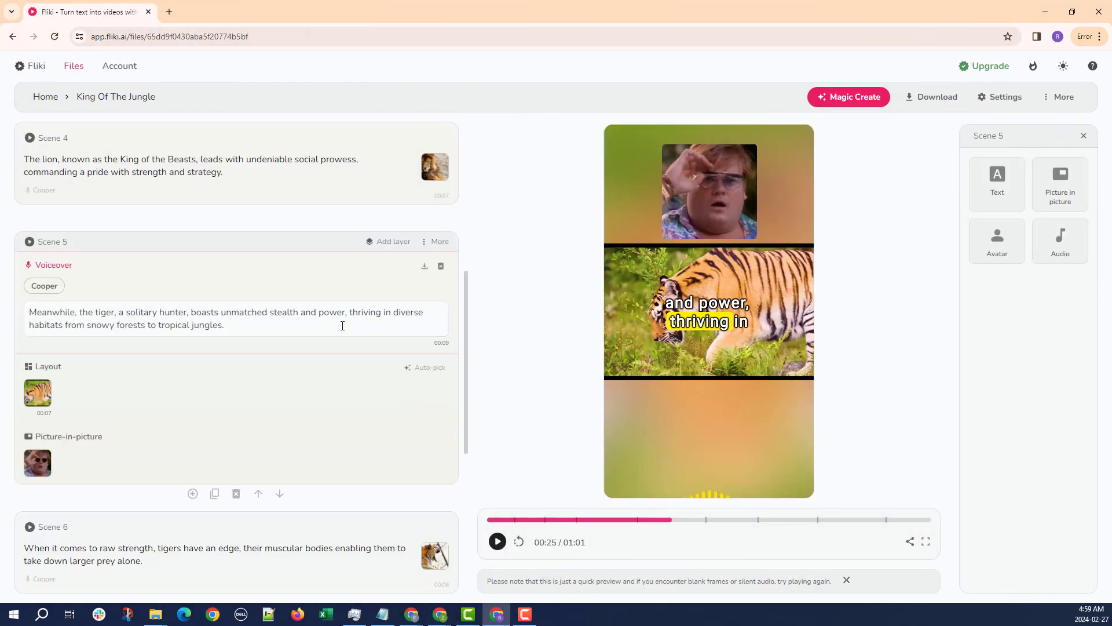
click(995, 318)
click(977, 339)
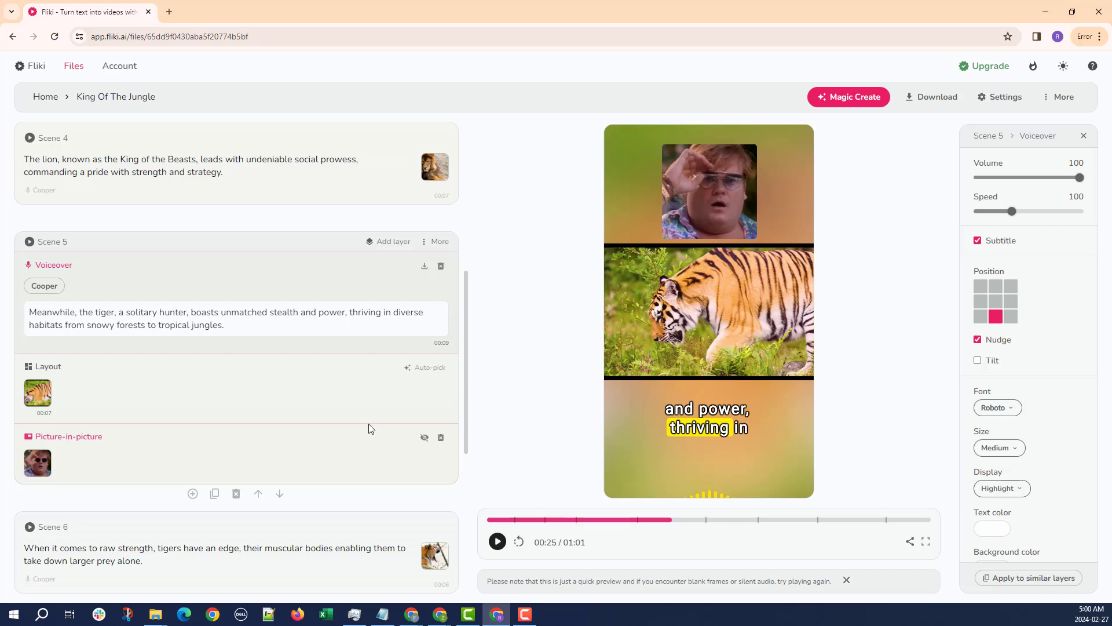
Search the stock videos for "lion family" to find a replacement for scene 7's clip and browse the matches.
scroll(377, 427, down, 4)
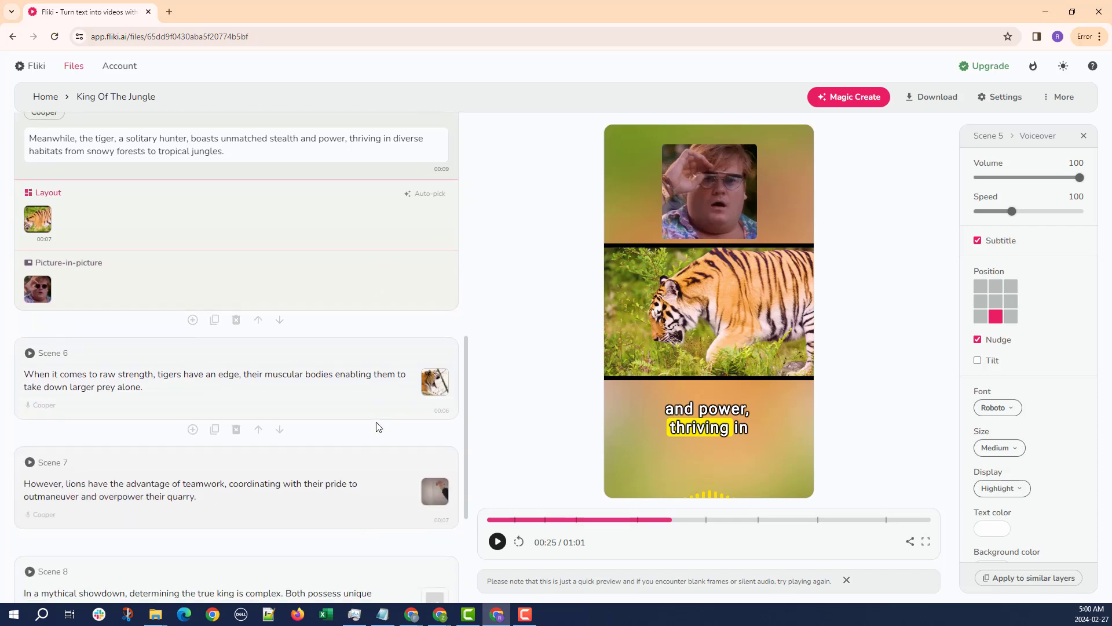
scroll(378, 427, down, 1)
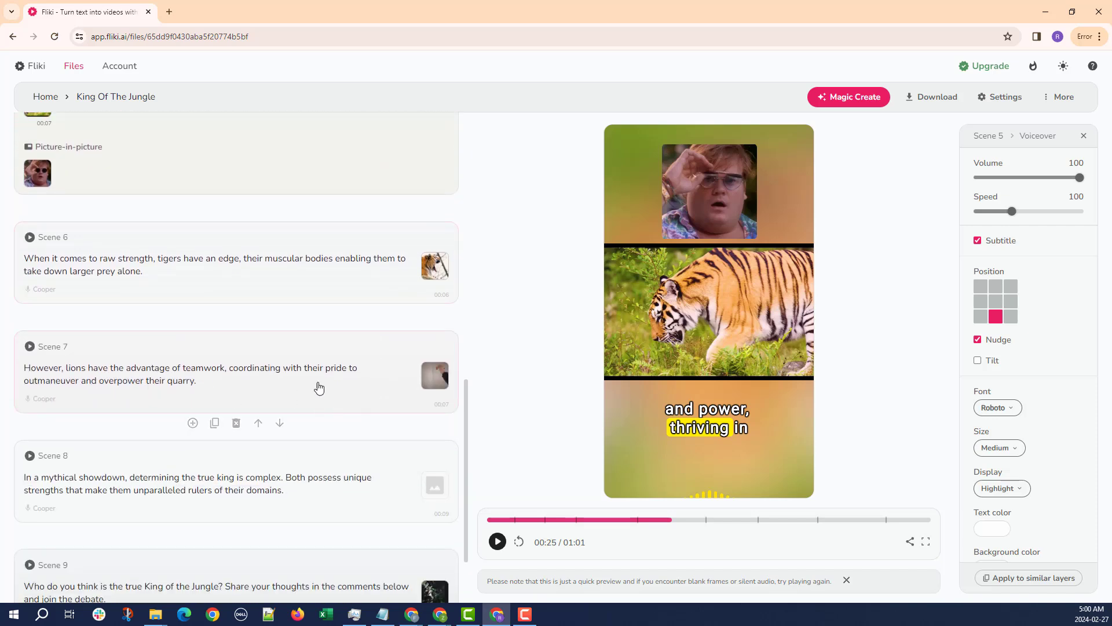
click(394, 387)
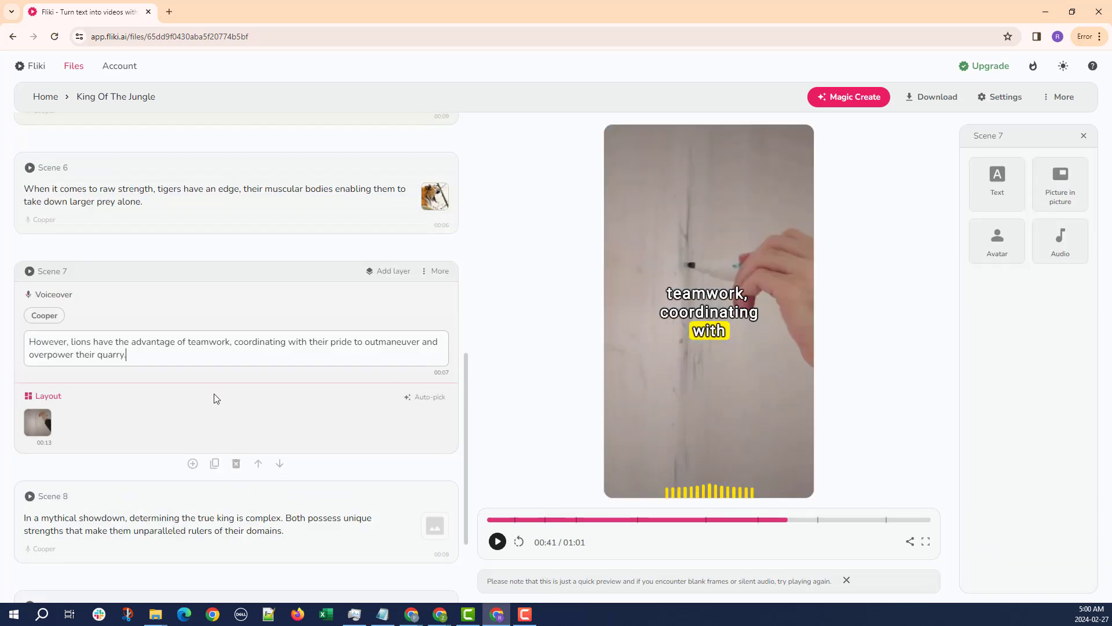
text(lion family)
key(Return)
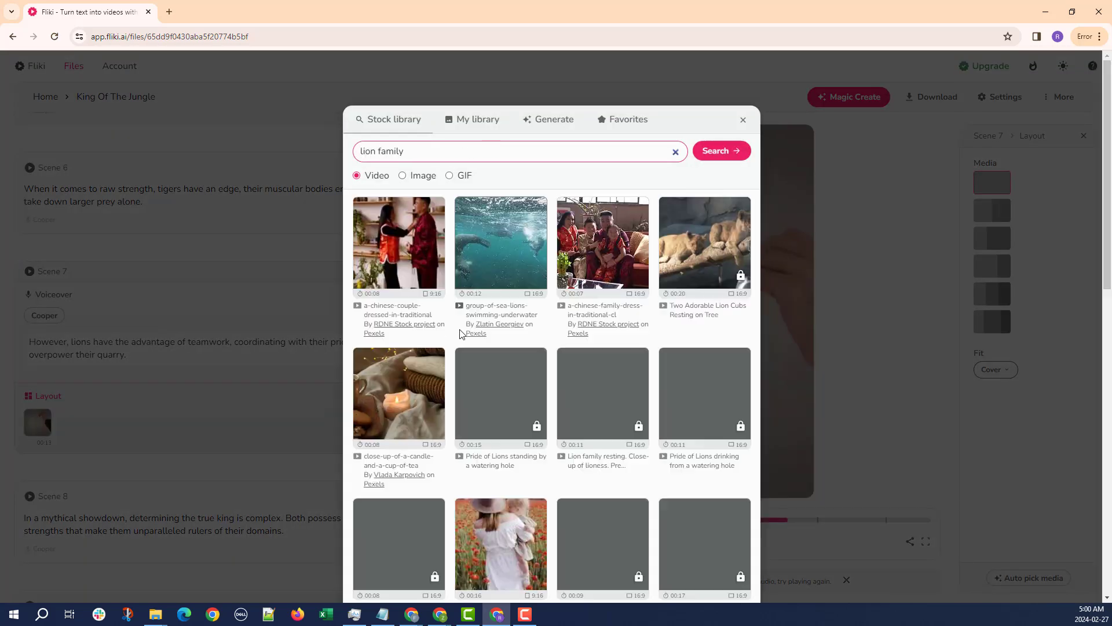
scroll(510, 325, down, 8)
scroll(534, 322, up, 6)
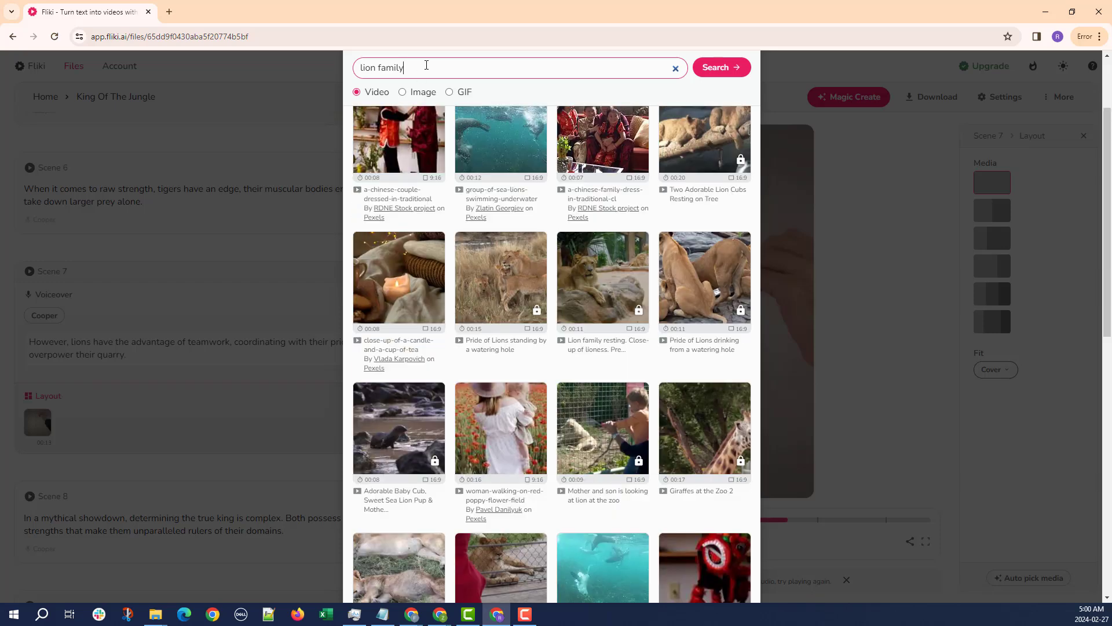
Search the stock videos for "many lions" and replace scene 7's clip with the 21-second video of lions resting against a rock.
drag(427, 66, 303, 295)
text(many lions)
key(Return)
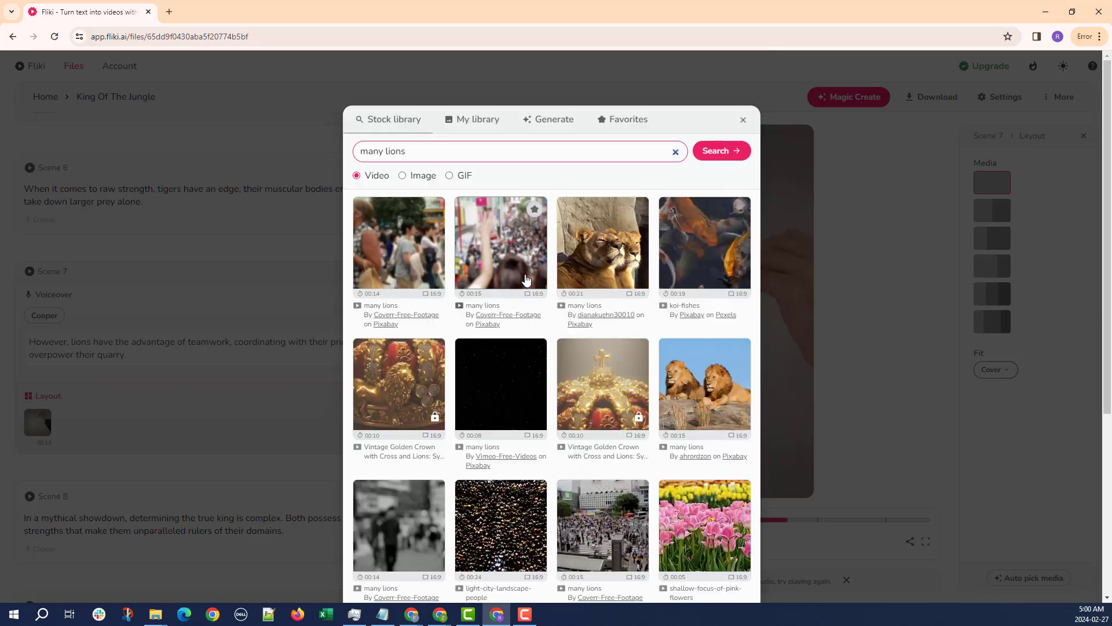
click(604, 254)
Set the fit of scene 7's clip to Contain and move the scene's subtitles to the bottom centre with Nudge on.
click(995, 369)
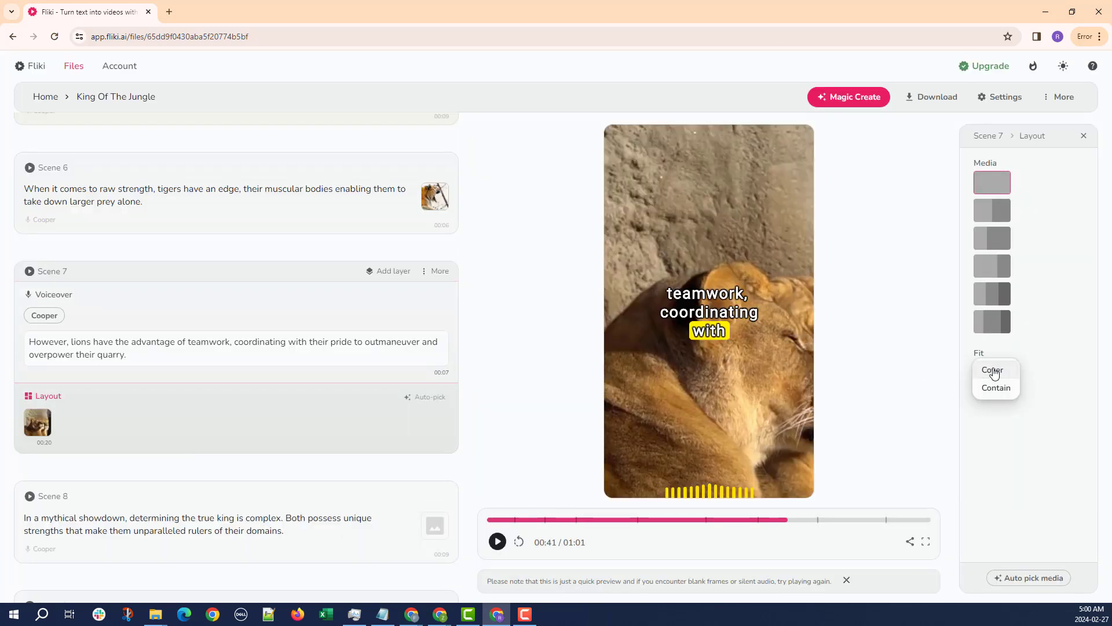
click(997, 394)
click(308, 354)
click(995, 315)
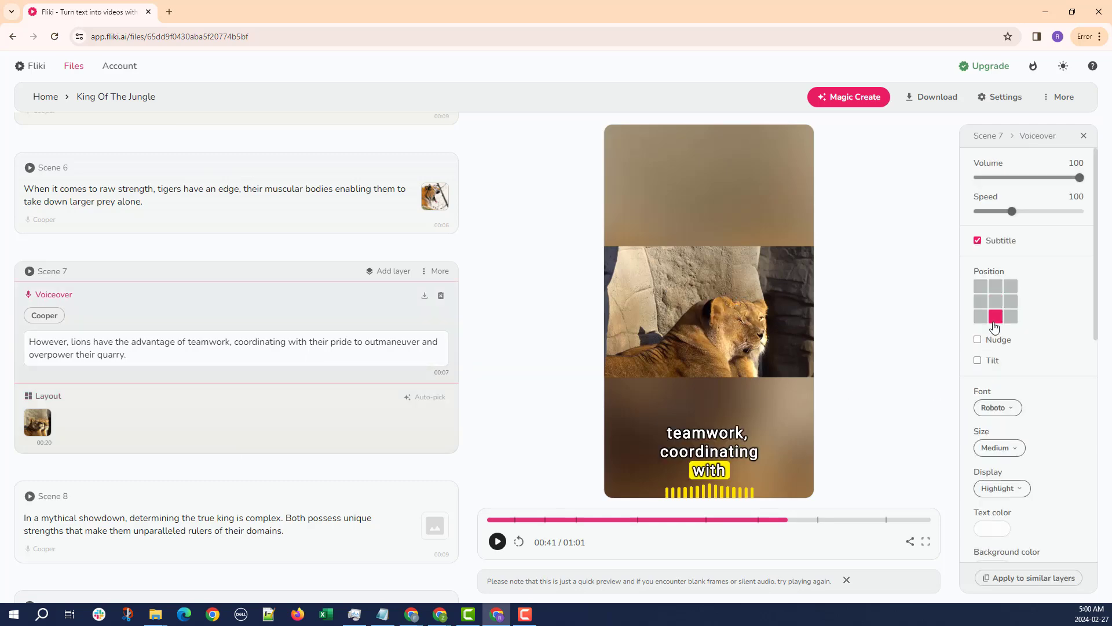
Fill scene 8's empty media slot with a tiger clip found by searching the stock videos for "tigers".
scroll(248, 451, down, 3)
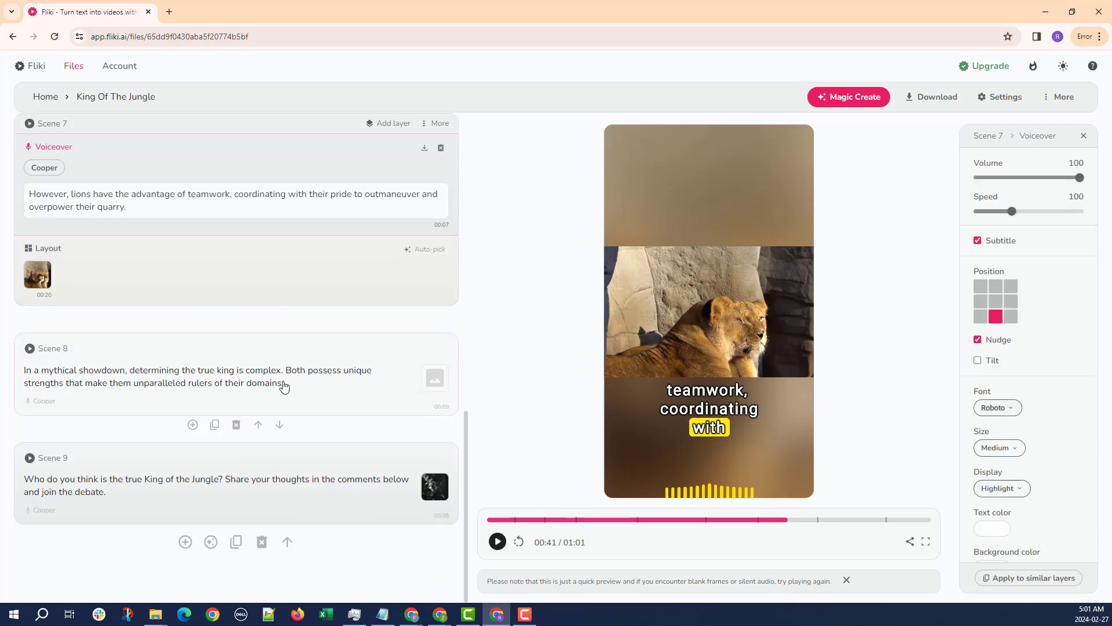
click(299, 385)
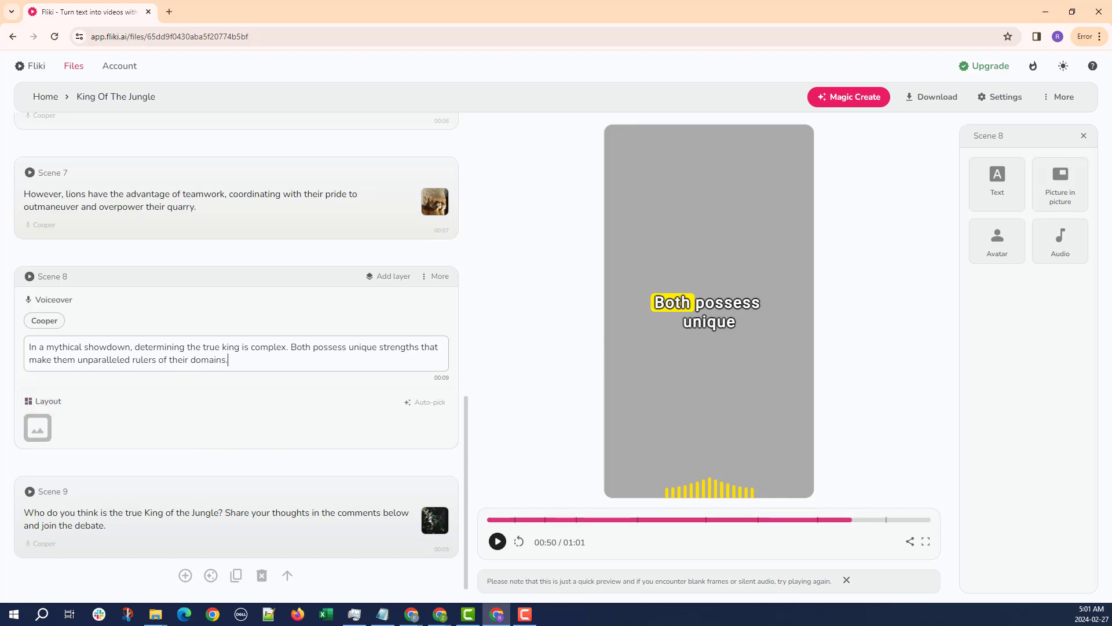
click(273, 409)
click(38, 427)
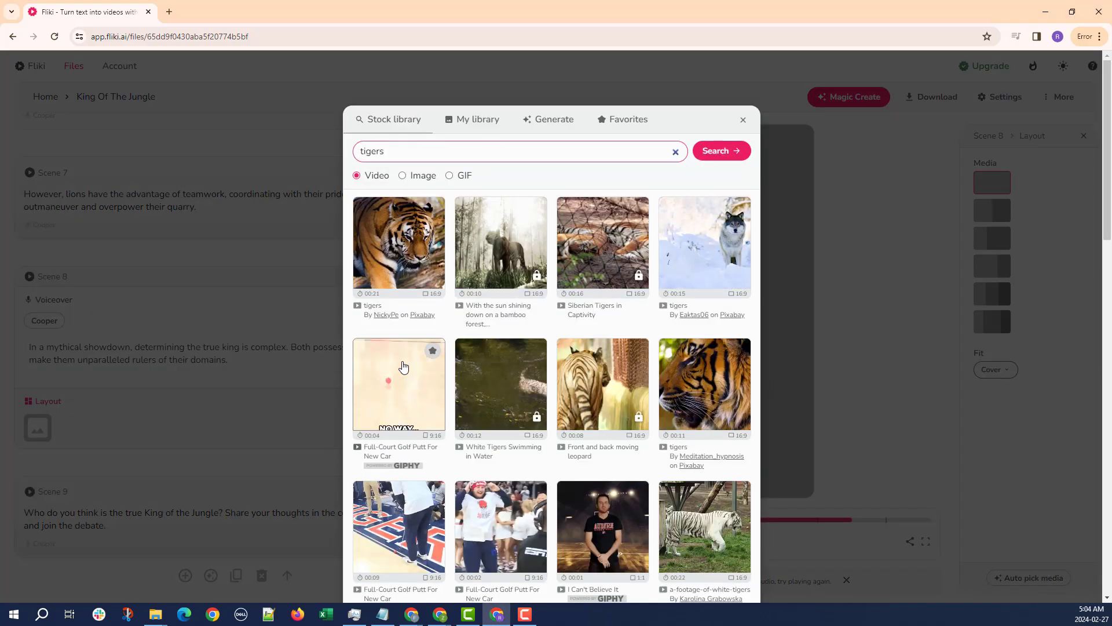
scroll(403, 366, down, 10)
click(604, 223)
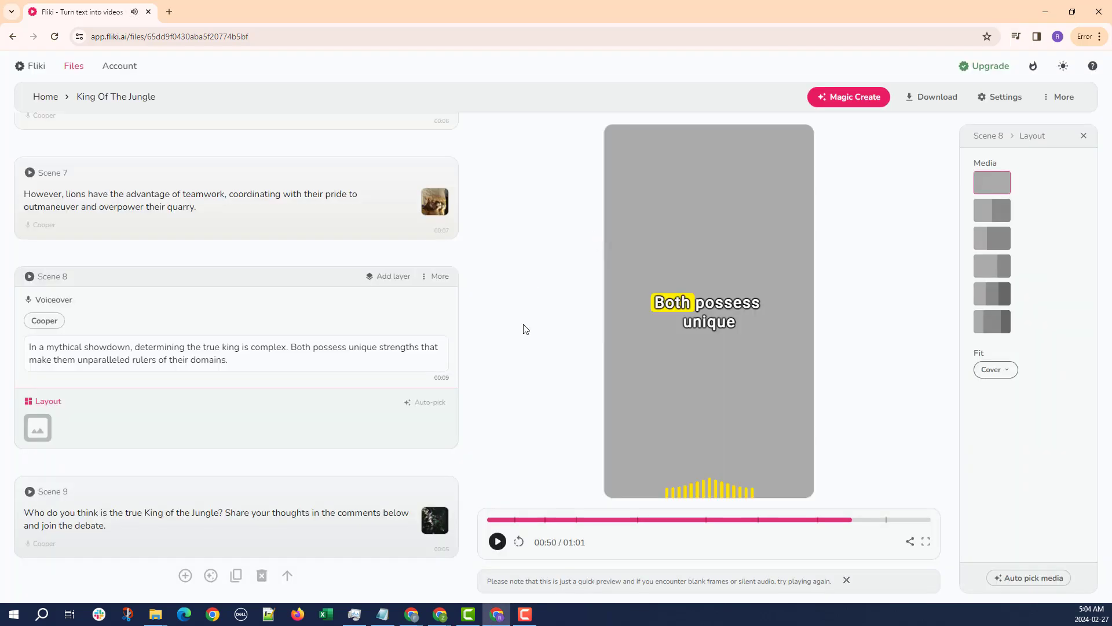
Search the stock videos for "lion" and replace scene 9's waterfall clip with a close-up video of a male lion's face.
click(315, 532)
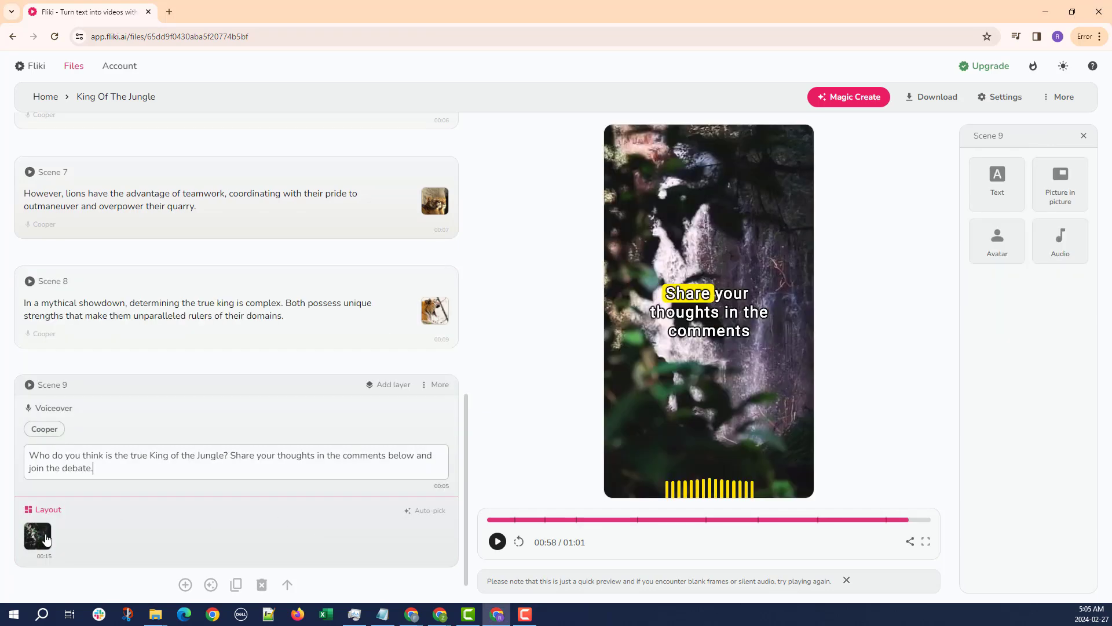
click(37, 536)
text(lion)
key(Return)
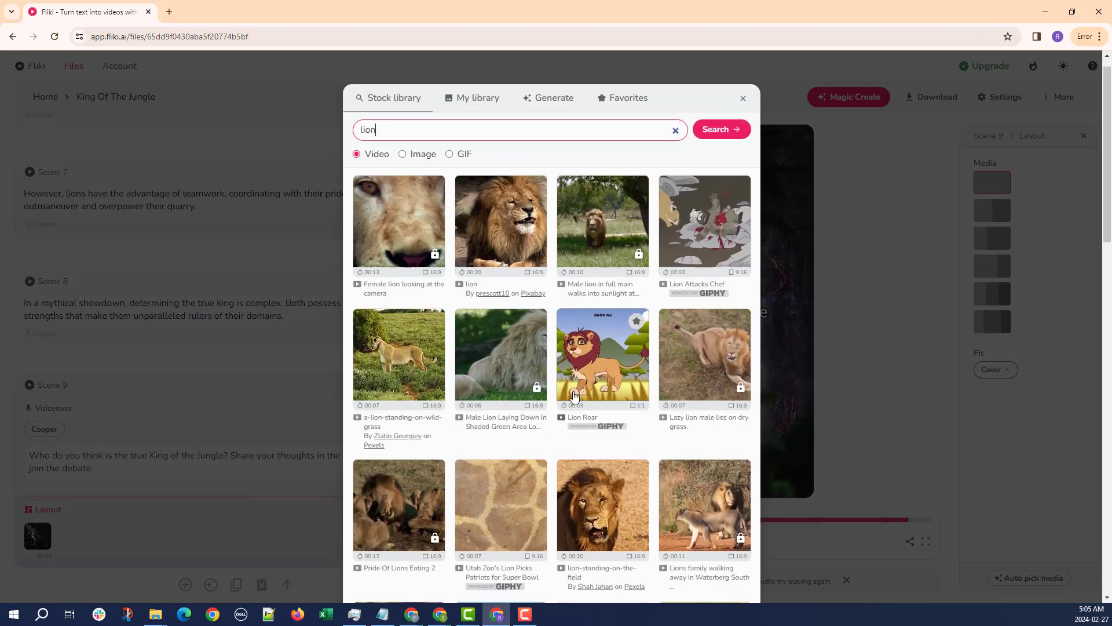
scroll(589, 374, down, 5)
scroll(590, 375, down, 9)
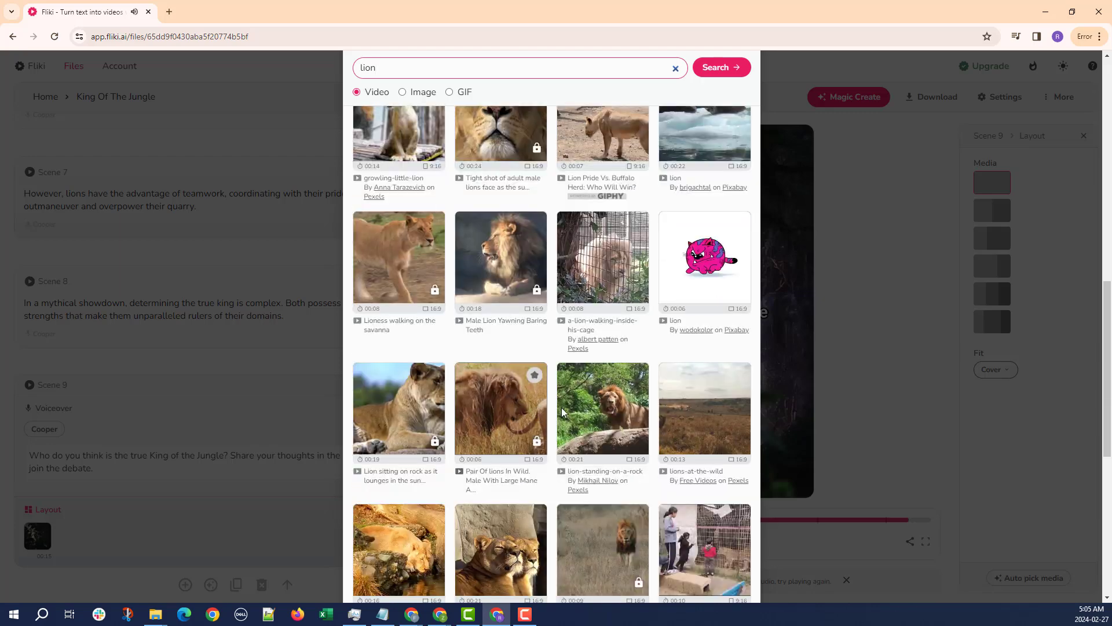
scroll(592, 412, down, 4)
click(588, 453)
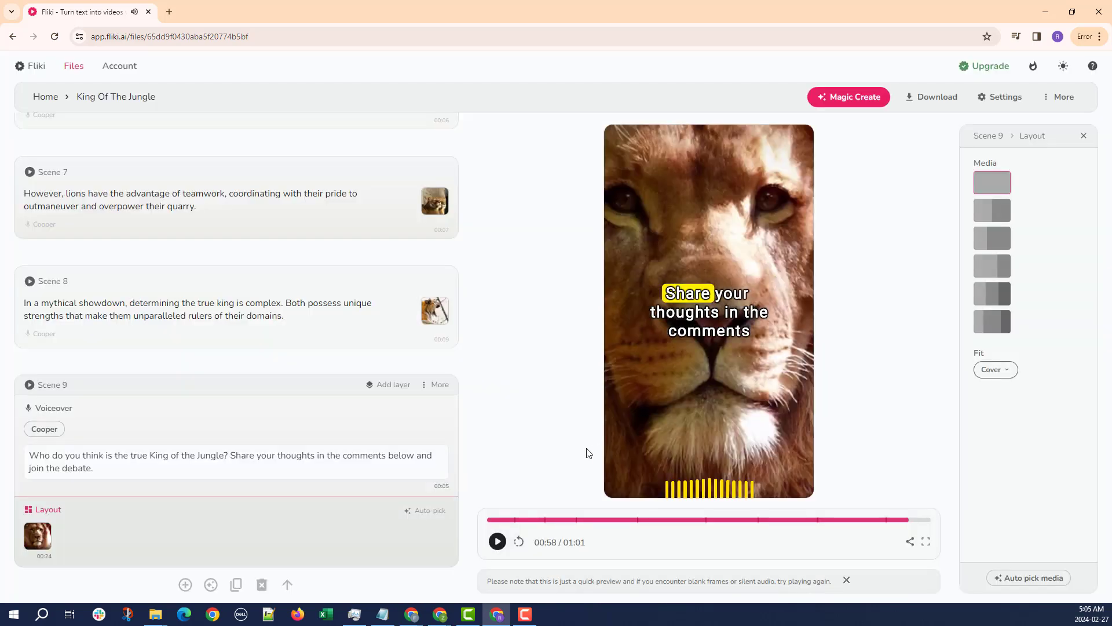
Split scene 9 into two equal vertically stacked media slots and fill the empty one with the 21-second clip found by searching "tiger".
click(1001, 212)
click(1006, 369)
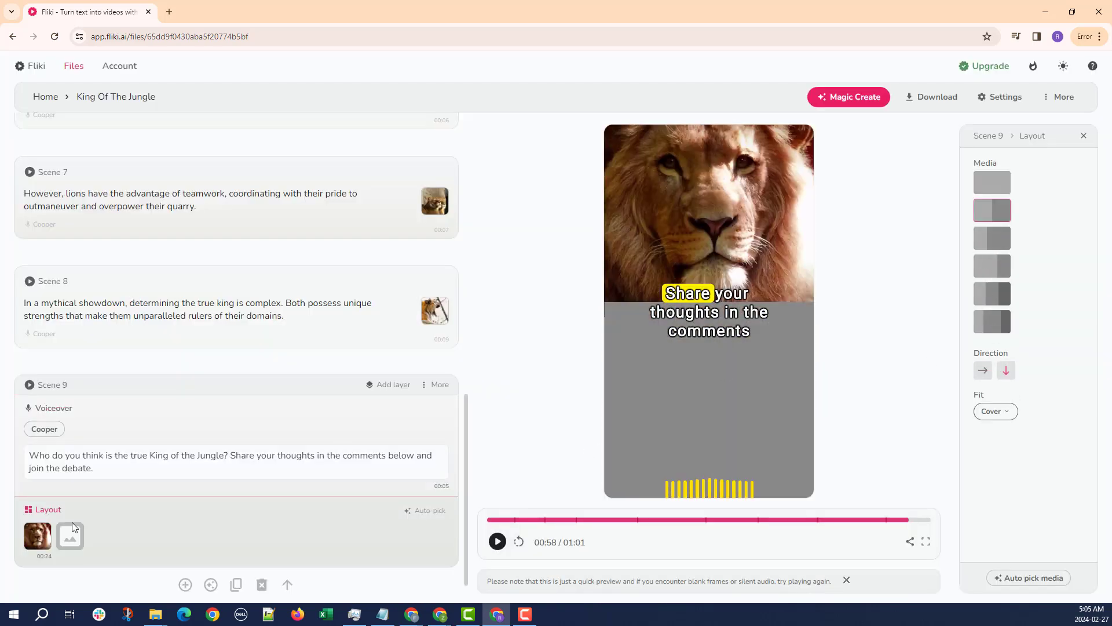
click(69, 536)
text(tiger)
key(Return)
scroll(486, 307, down, 1)
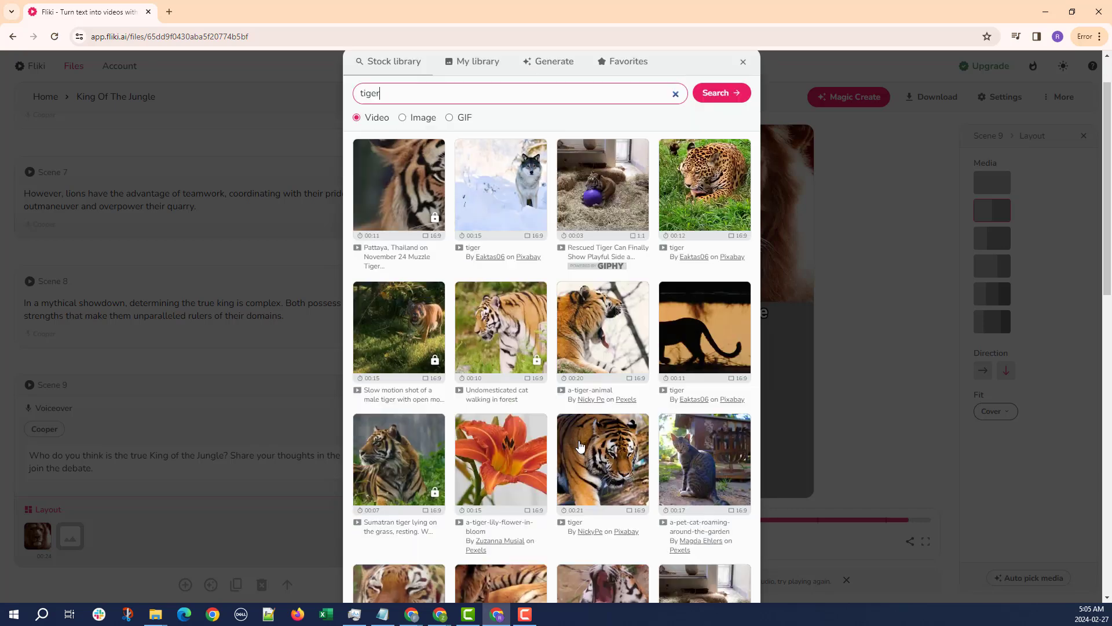
click(603, 458)
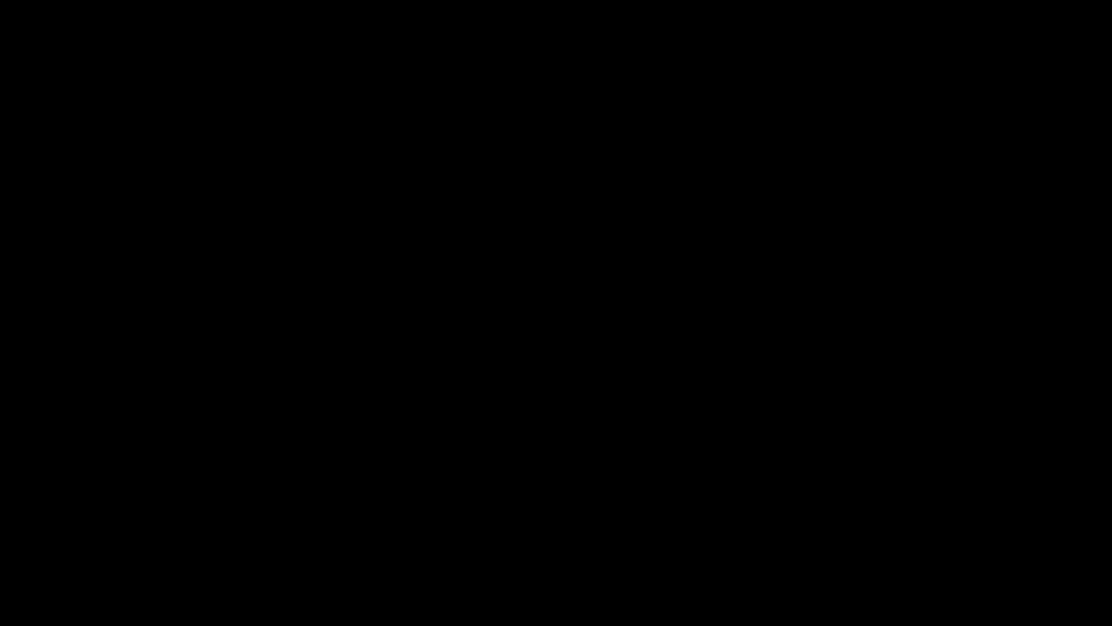